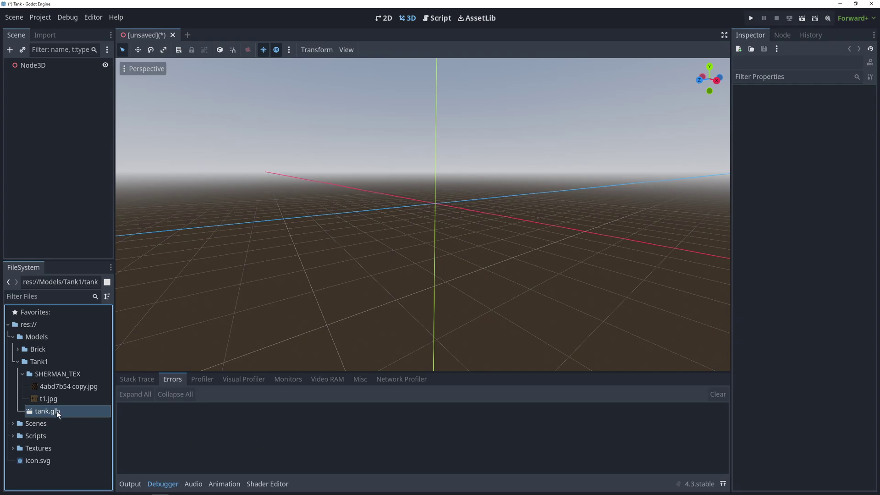
Add tank.glb under the Node3D root and make it local.
left_click_drag(58, 415, 50, 66)
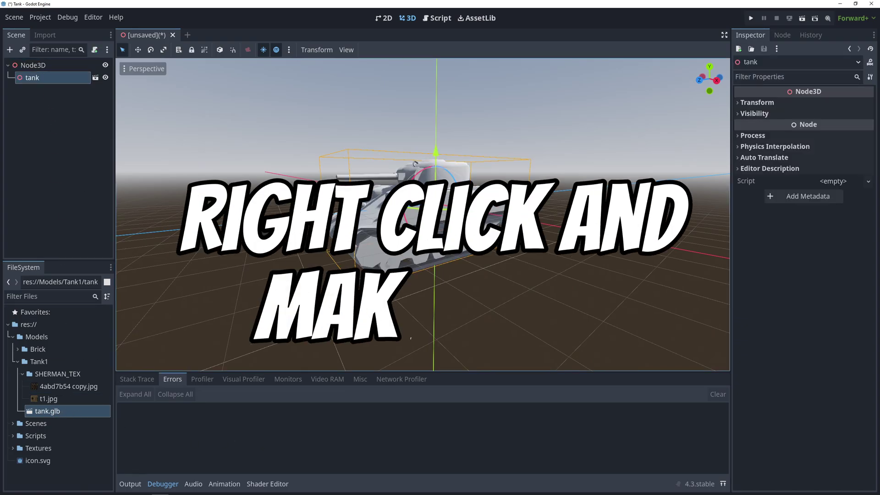
right_click(44, 77)
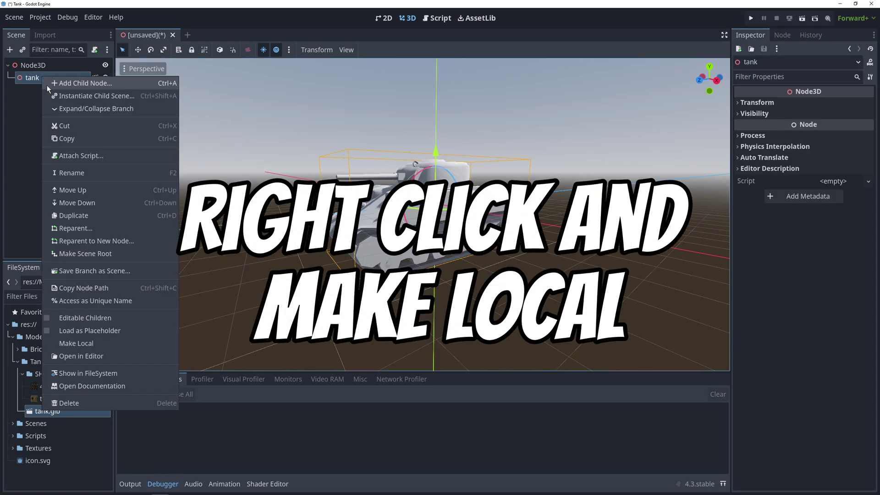
left_click(118, 340)
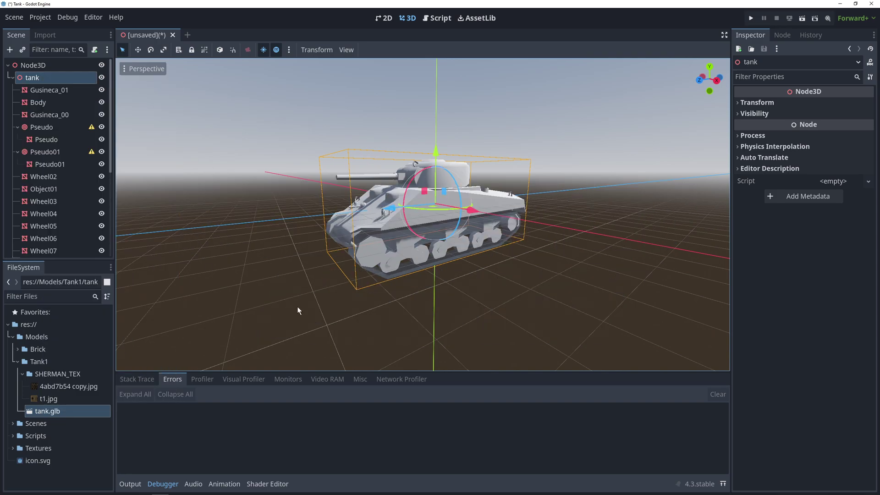
Inspect the wheel nodes' pivots, the track meshes Gusineca_01 and Gusineca_00, and the tread texture.
left_click(68, 201)
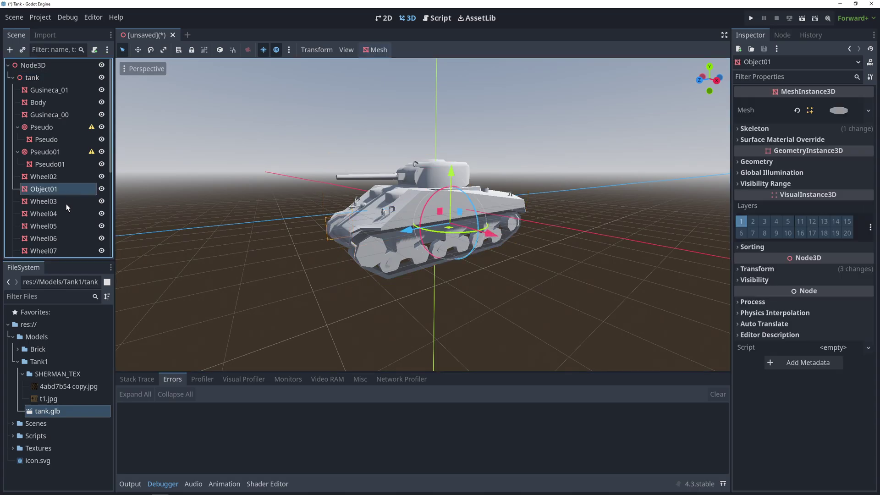
left_click(64, 213)
left_click(60, 238)
left_click(59, 250)
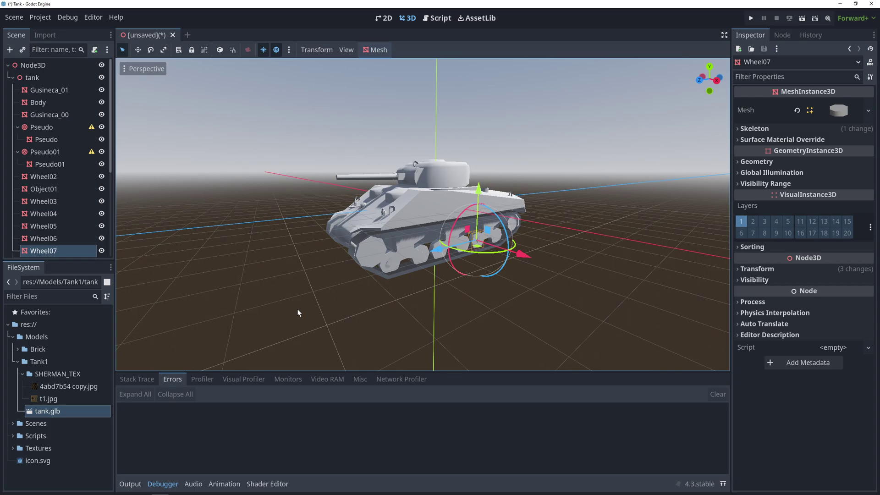
left_click(74, 89)
left_click(73, 115)
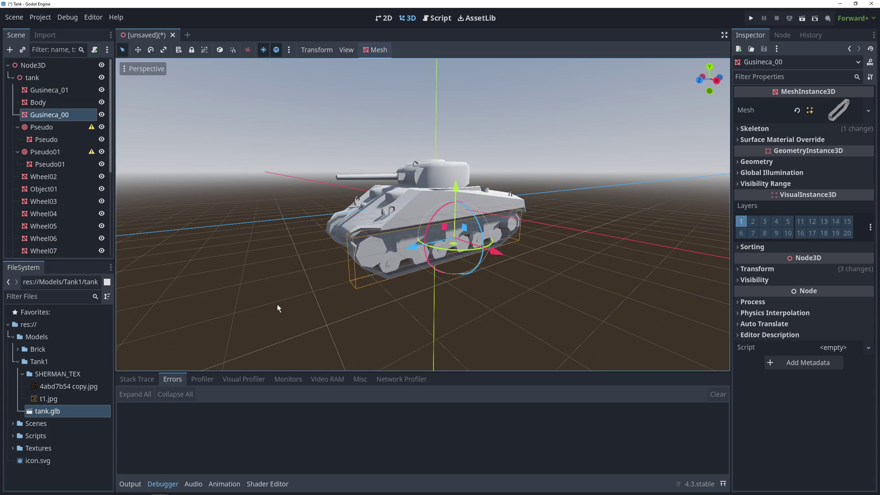
left_click(70, 387)
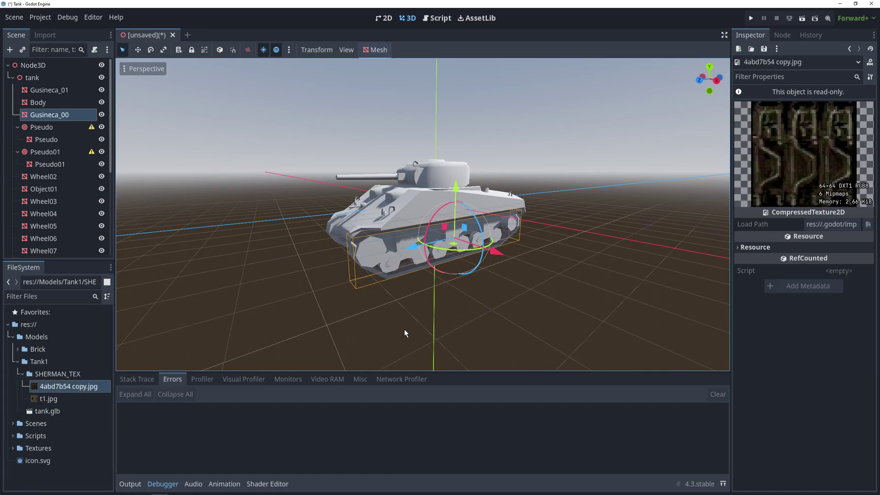
left_click(56, 213)
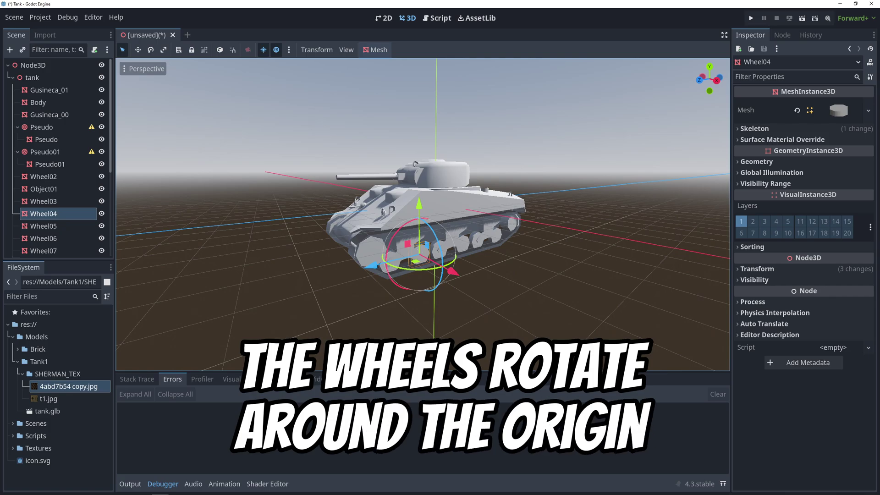
left_click(64, 226)
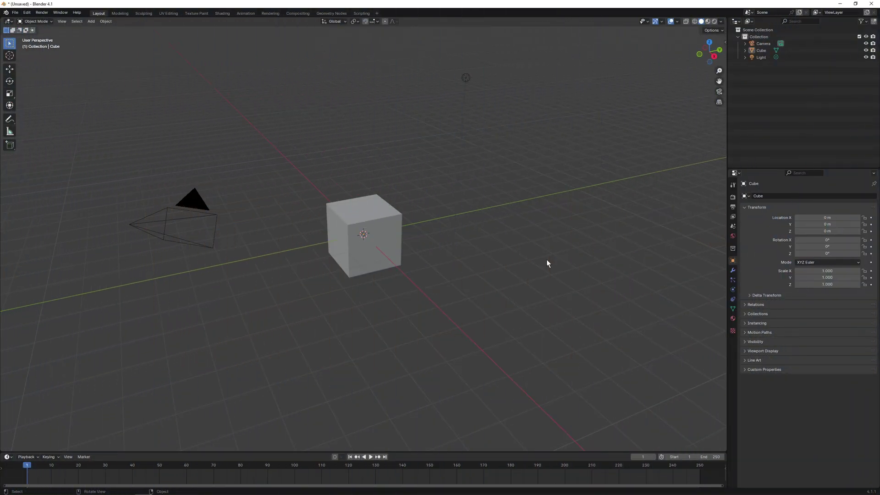
Delete the default cube, camera and light, import the tank FBX, and check Pseudo_Wheel01 and the turret armour.
key("a")
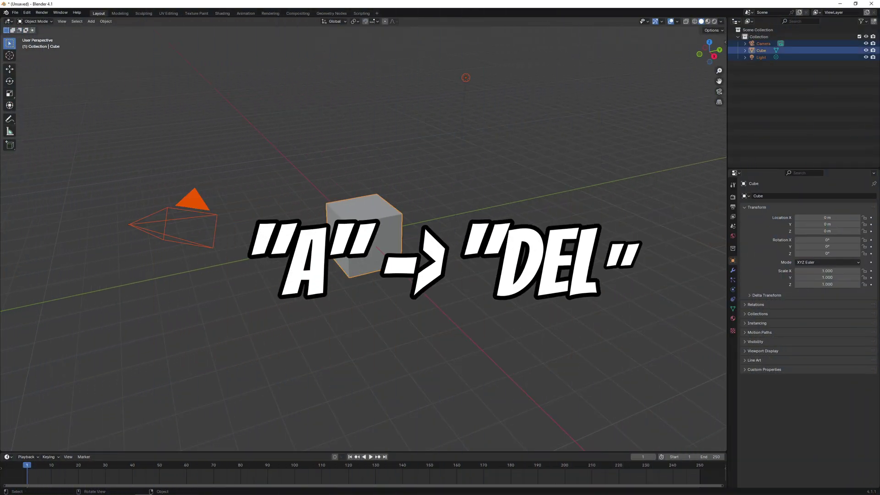
key("Delete")
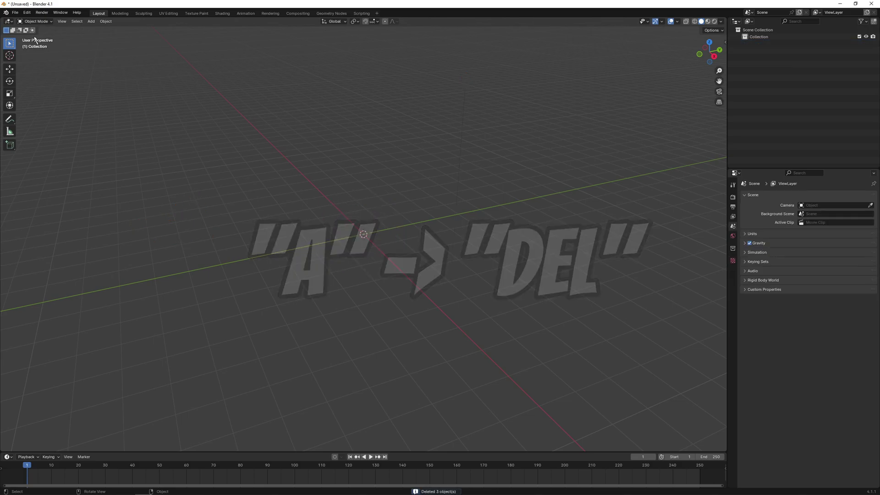
left_click(16, 12)
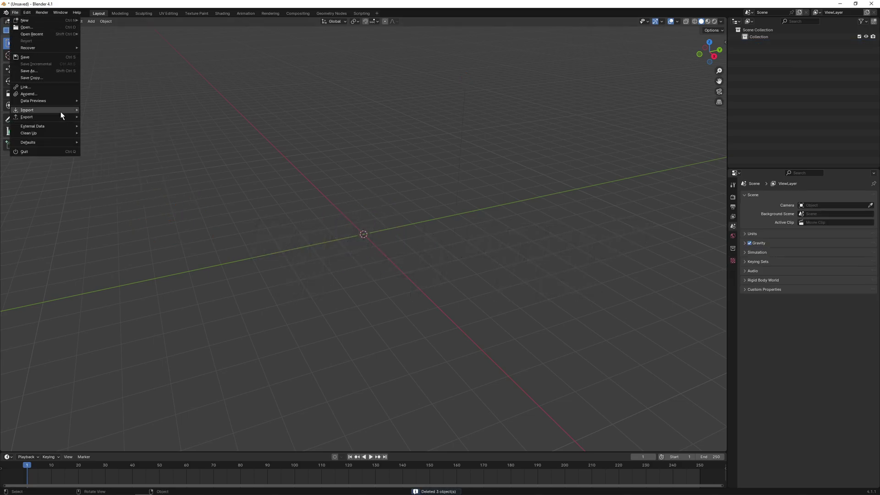
mouse_move(60, 111)
left_click(132, 179)
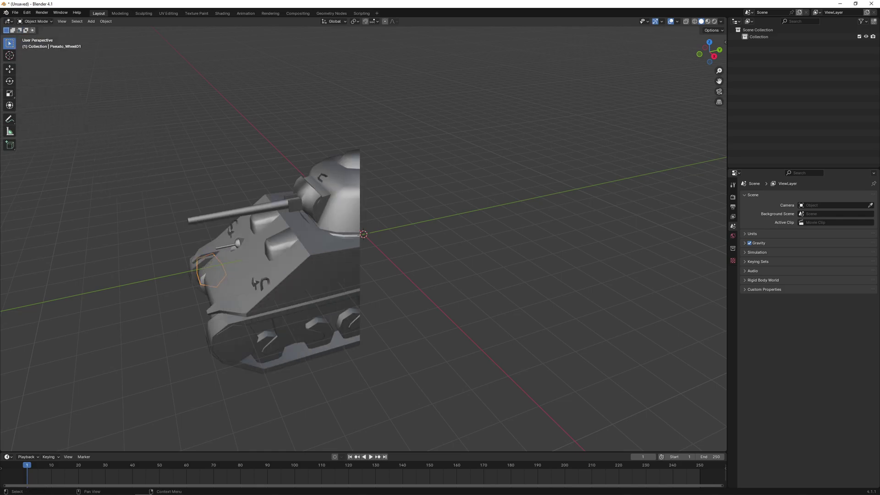
left_click(766, 86)
left_click(767, 92)
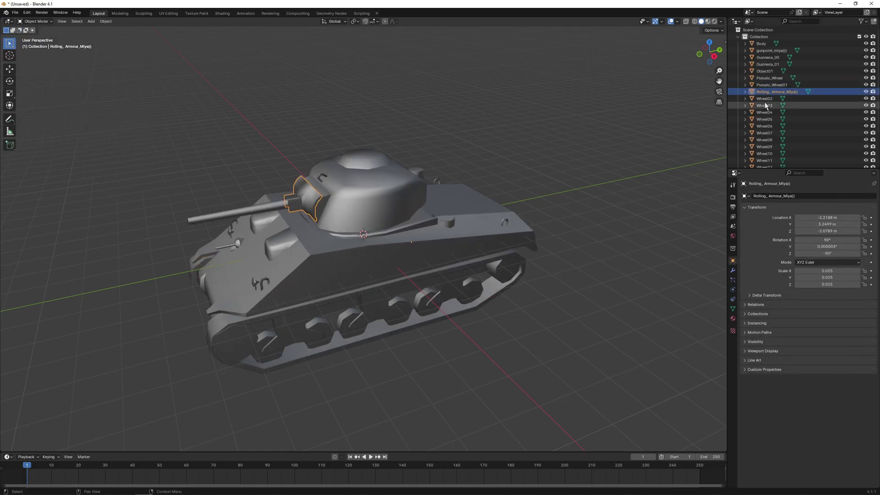
Set the origins of Wheel02 and Wheel03 to their own geometry.
left_click(763, 99)
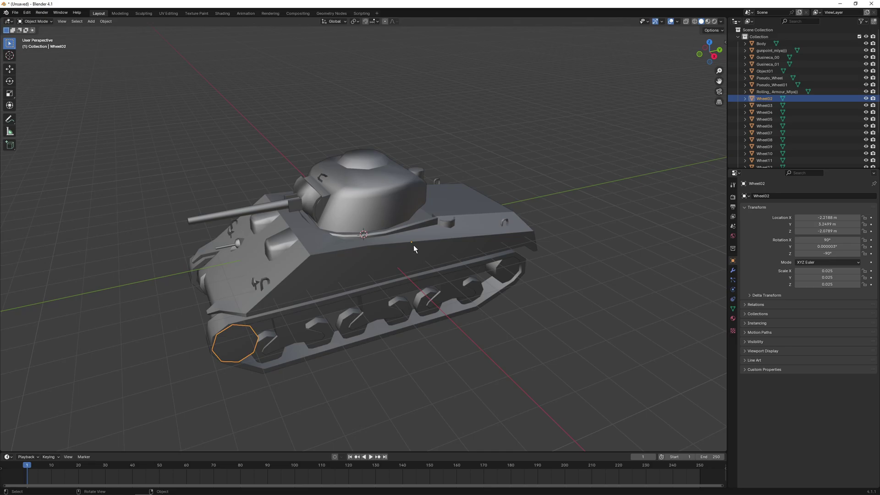
scroll(748, 140, "down", 3)
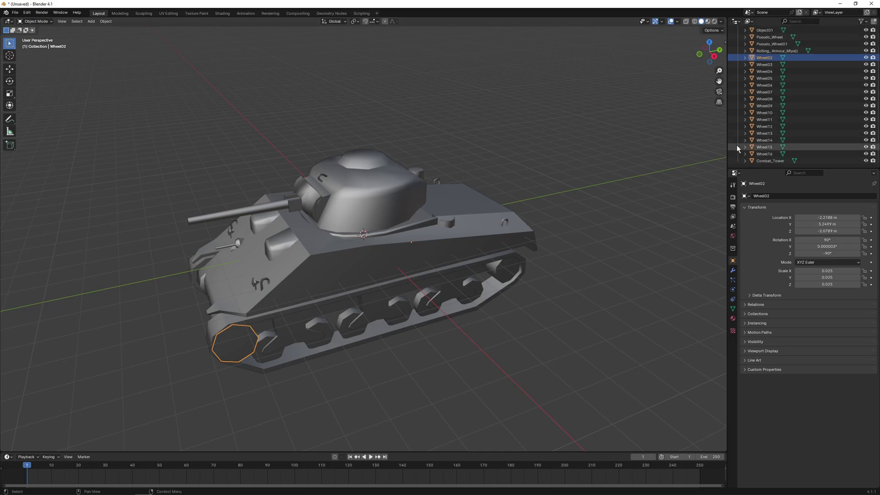
right_click(229, 343)
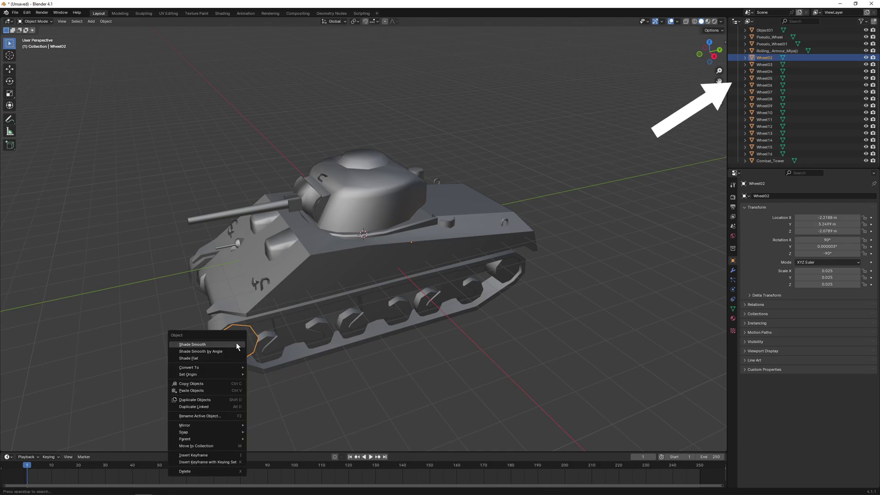
mouse_move(231, 374)
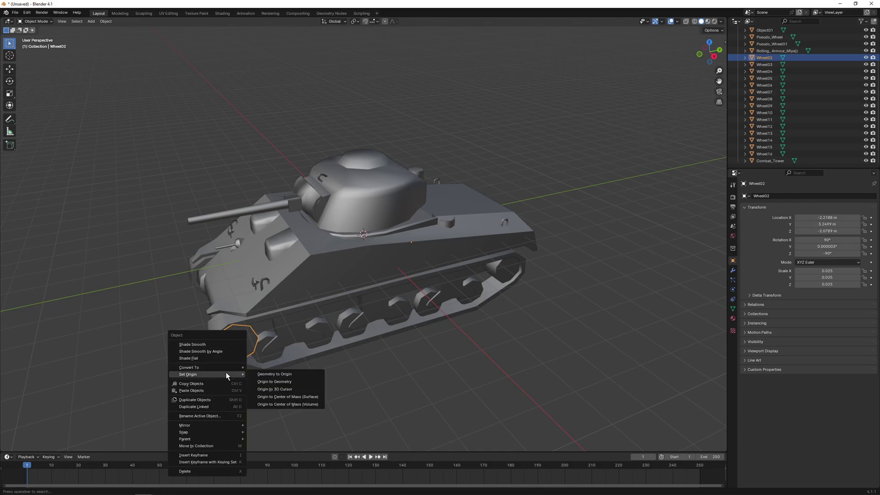
left_click(293, 381)
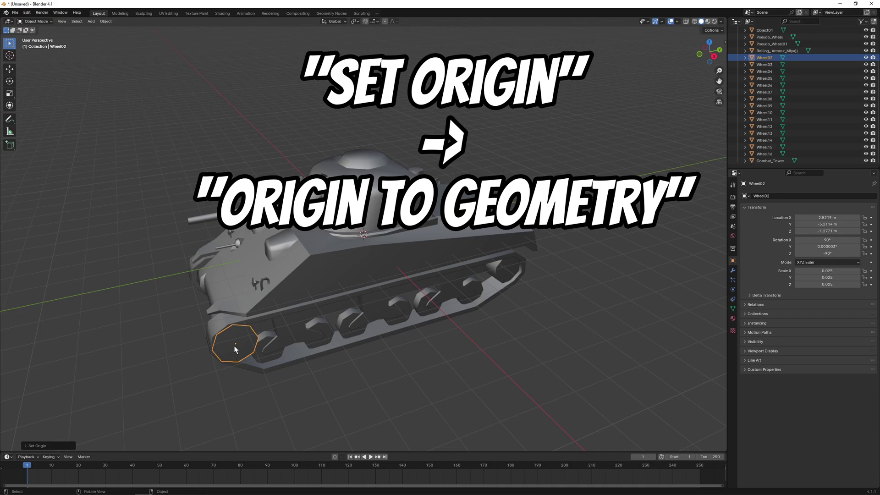
left_click(758, 65)
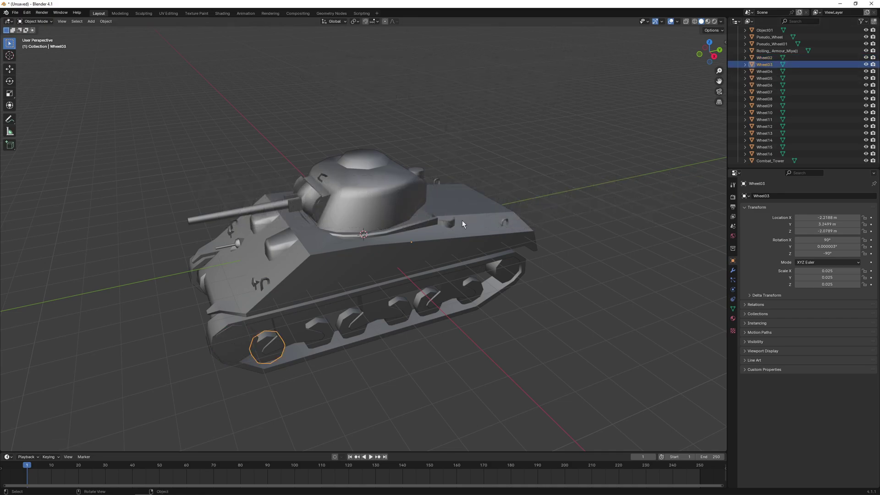
right_click(268, 348)
mouse_move(255, 344)
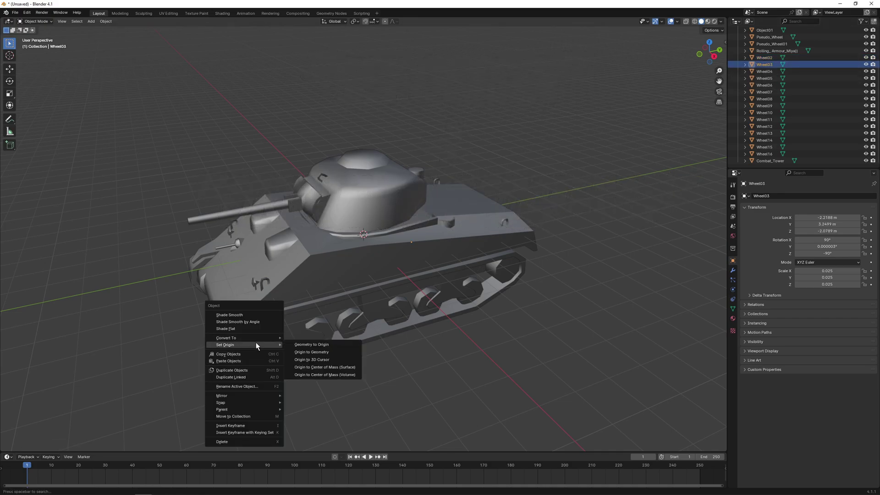
left_click(305, 352)
Set the origins of Wheel04 and Wheel05 to their own geometry.
left_click(764, 71)
right_click(319, 328)
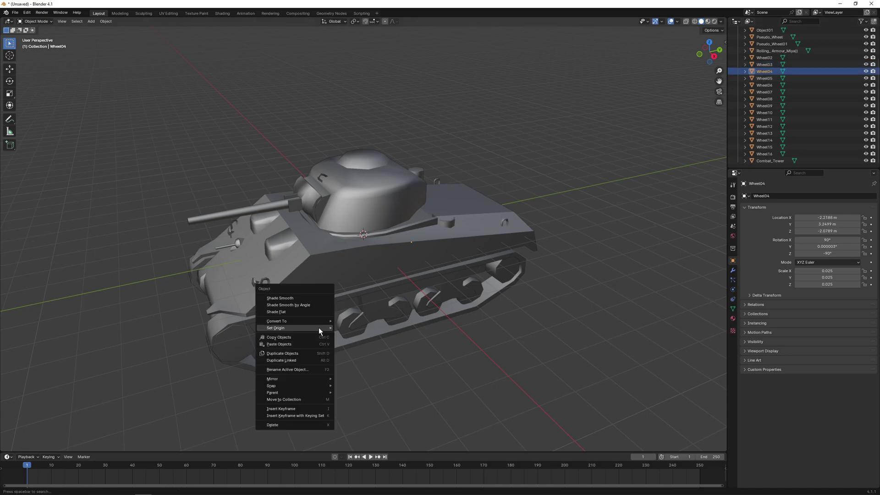
mouse_move(303, 329)
left_click(367, 336)
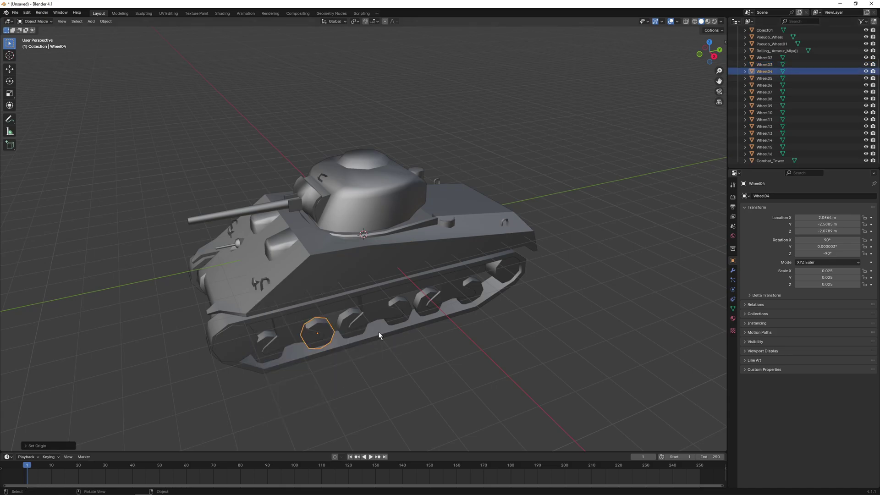
left_click(763, 78)
right_click(348, 320)
mouse_move(332, 315)
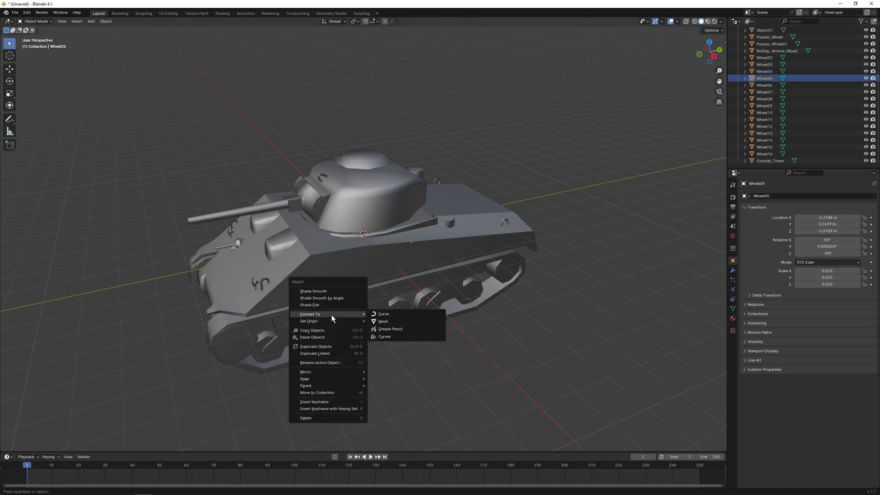
left_click(399, 330)
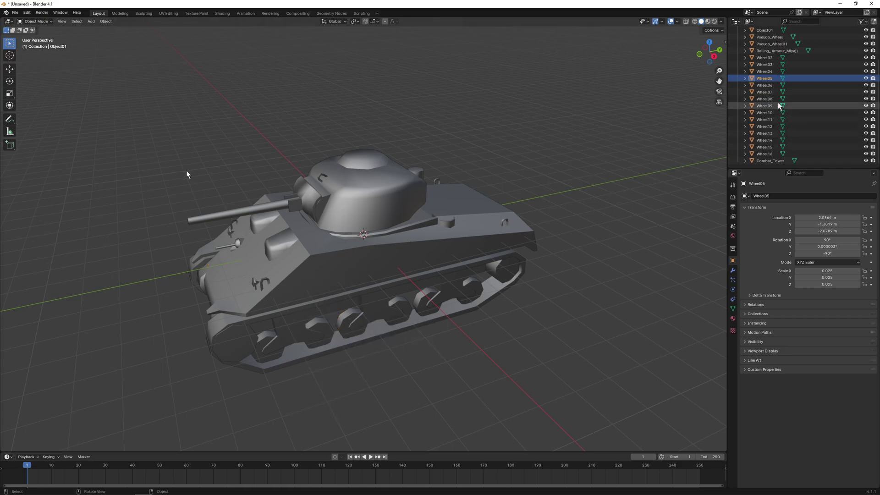
left_click(15, 13)
mouse_move(30, 104)
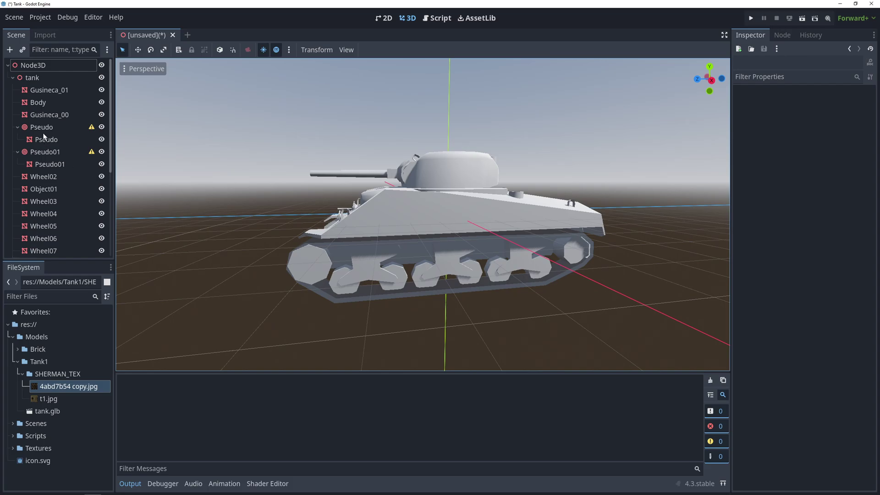
Inspect the Pseudo and Pseudo01 wheel nodes, the Pseudo mesh, Wheel02 and Wheel06.
left_click(43, 129)
left_click(44, 153)
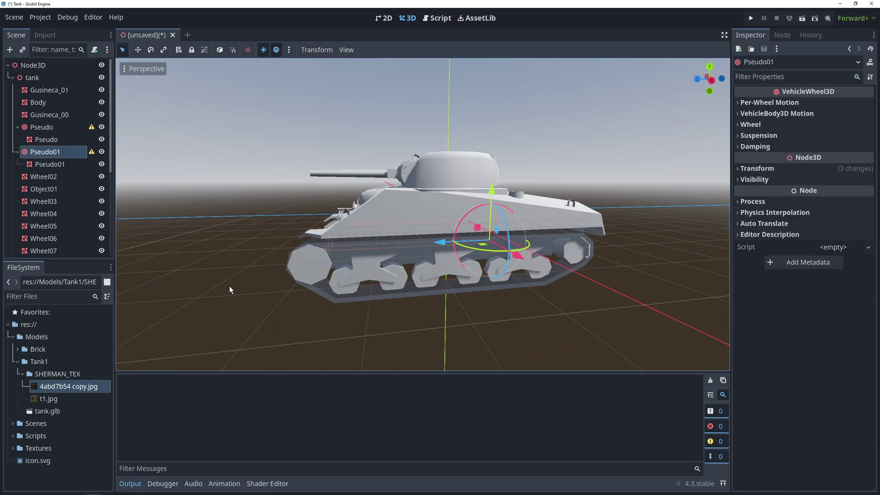
left_click(39, 138)
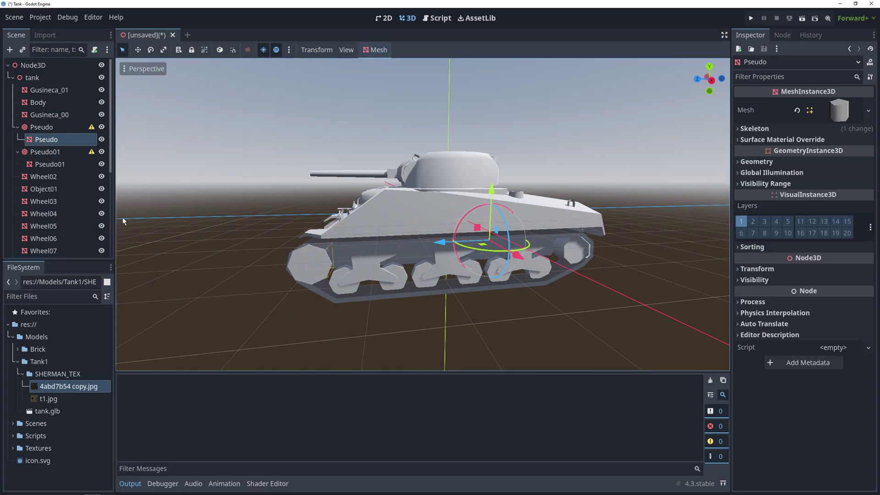
left_click(54, 178)
left_click(62, 241)
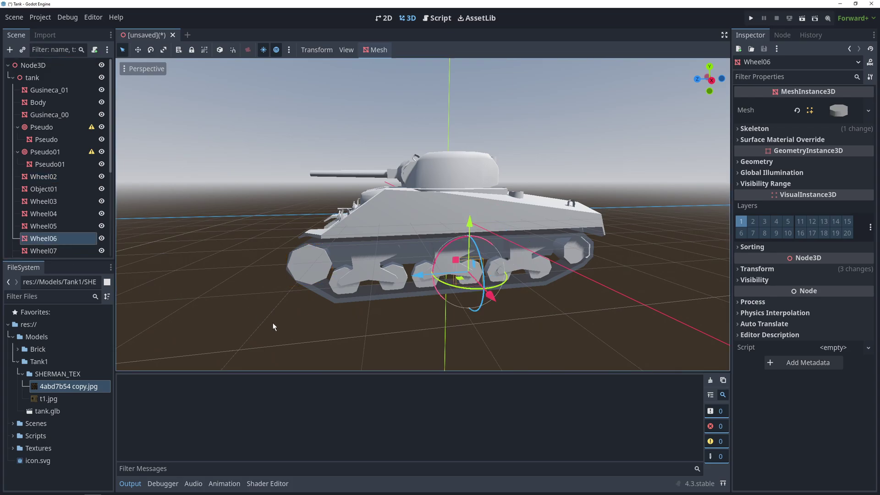
Move the pseudo wheel mesh directly under the tank and delete the redundant Pseudo and Pseudo01 nodes.
left_click_drag(59, 165, 47, 124)
left_click(46, 139)
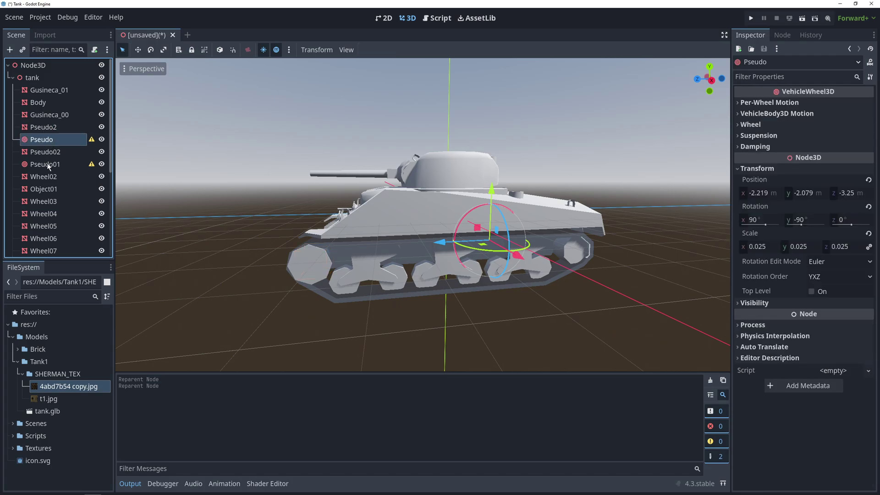
left_click(47, 163, "ctrl")
key("Delete")
left_click(426, 257)
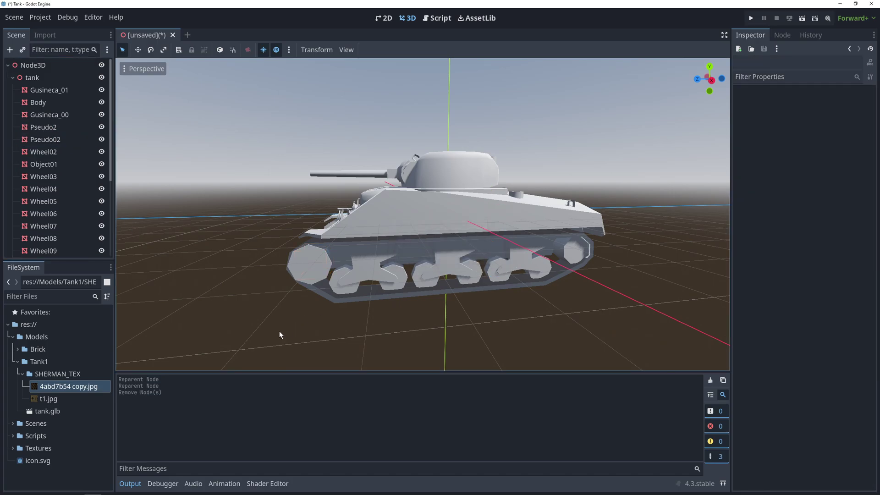
Move all 24 meshes onto Node3D and delete the emptied tank node.
scroll(88, 226, "down", 3)
left_click(65, 251)
scroll(61, 215, "up", 3)
left_click(35, 91, "shift")
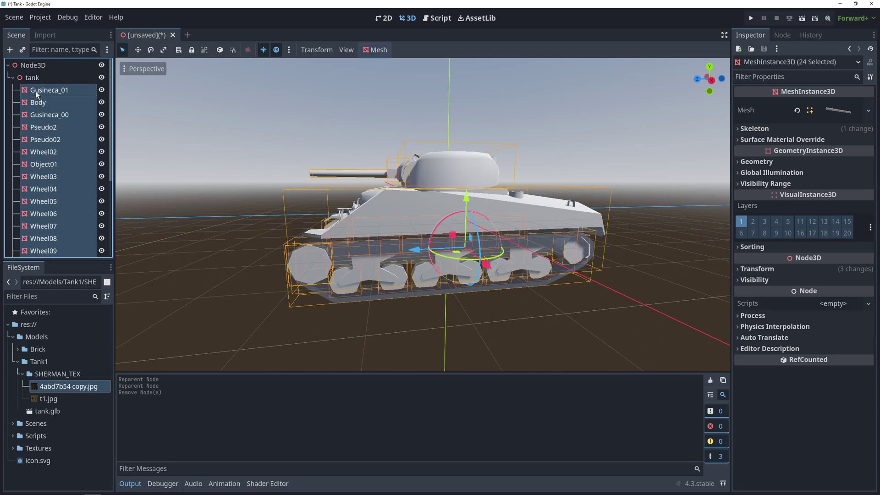
left_click_drag(35, 91, 39, 78)
scroll(60, 186, "down", 5)
left_click(41, 251)
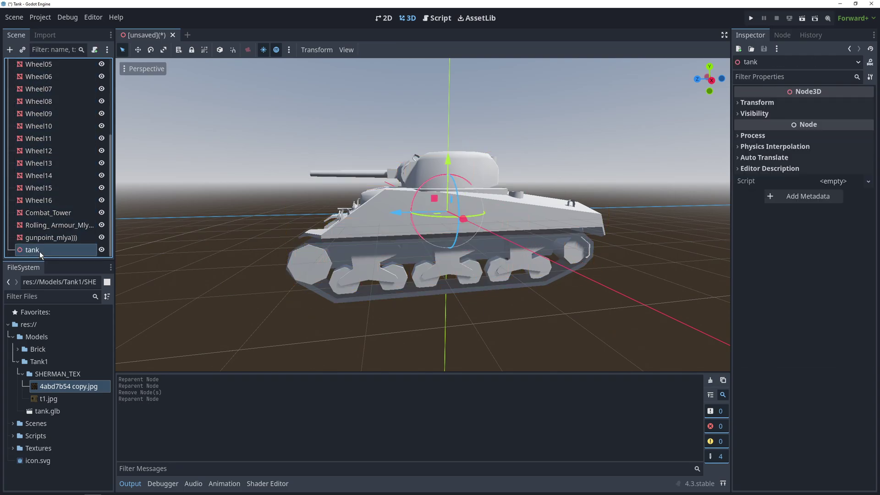
key("Delete")
key("Return")
Change the Node3D root's type to VehicleBody3D.
scroll(67, 241, "up", 5)
right_click(22, 67)
left_click(54, 168)
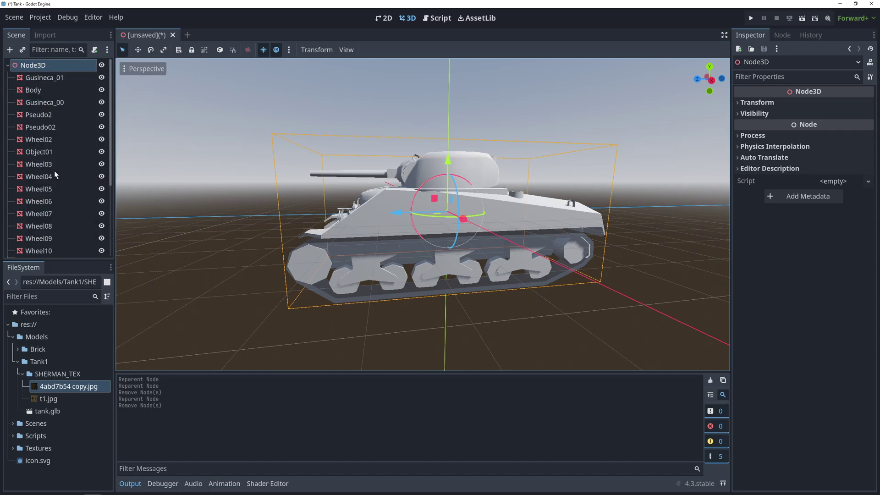
type("vehicle")
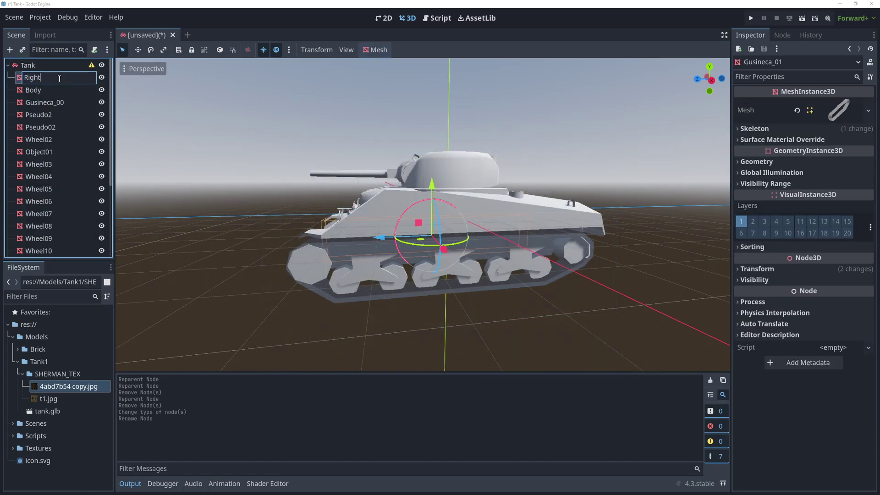
Rename Gusineca_01 to RightTread and Gusineca_00 to LeftTread.
type("Tread")
key("Return")
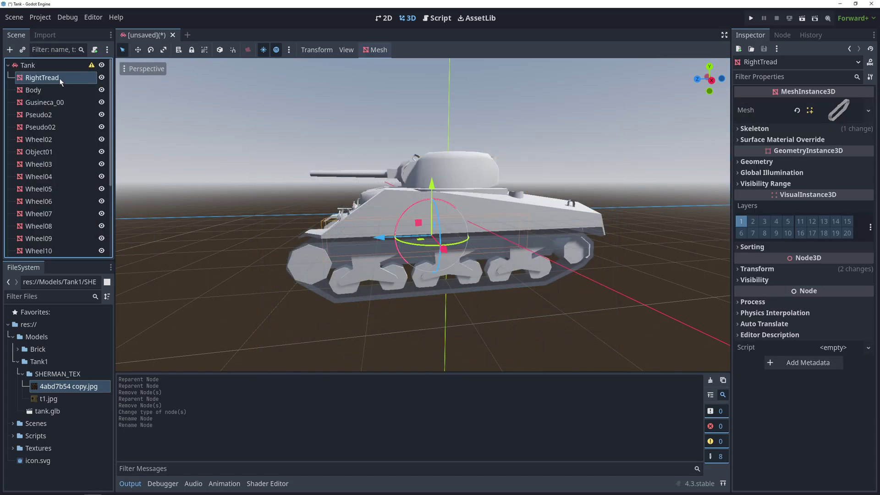
double_click(55, 102)
type("LeftTread")
key("Return")
Parent both treads, Pseudo2, Pseudo02, Wheel02, Object01, Combat_Tower, the armour and gun meshes to Body.
left_click(55, 79)
left_click(54, 102, "ctrl")
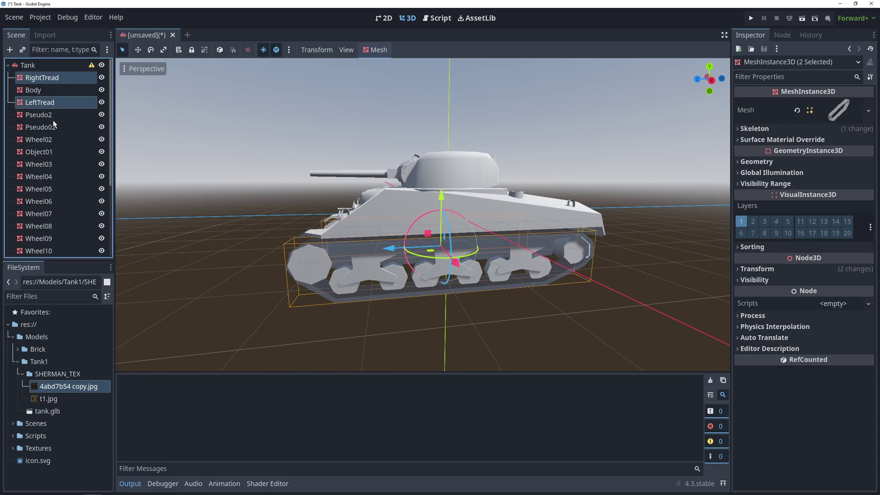
left_click(53, 118, "ctrl")
left_click(53, 128, "ctrl")
left_click(48, 139, "ctrl")
left_click(50, 152, "ctrl")
scroll(73, 186, "down", 5)
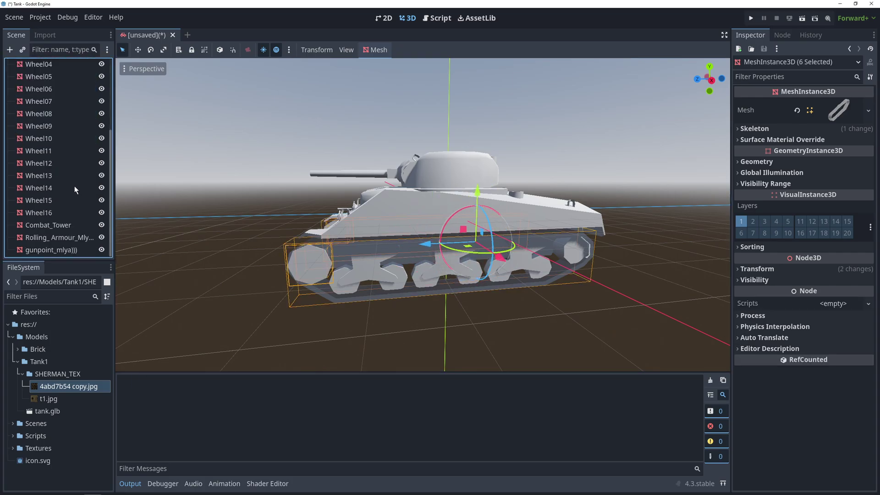
left_click(52, 225, "ctrl")
left_click(51, 237, "ctrl")
left_click(51, 250, "ctrl")
scroll(62, 210, "up", 5)
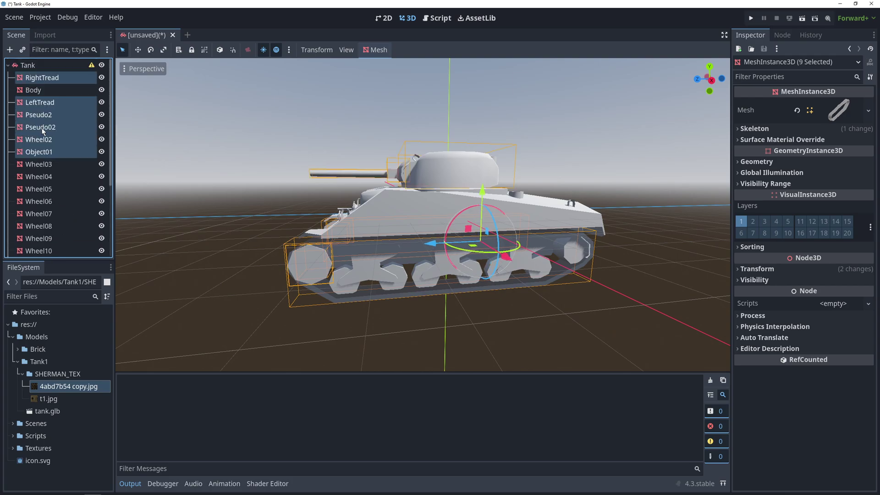
left_click_drag(42, 127, 36, 90)
left_click(13, 78)
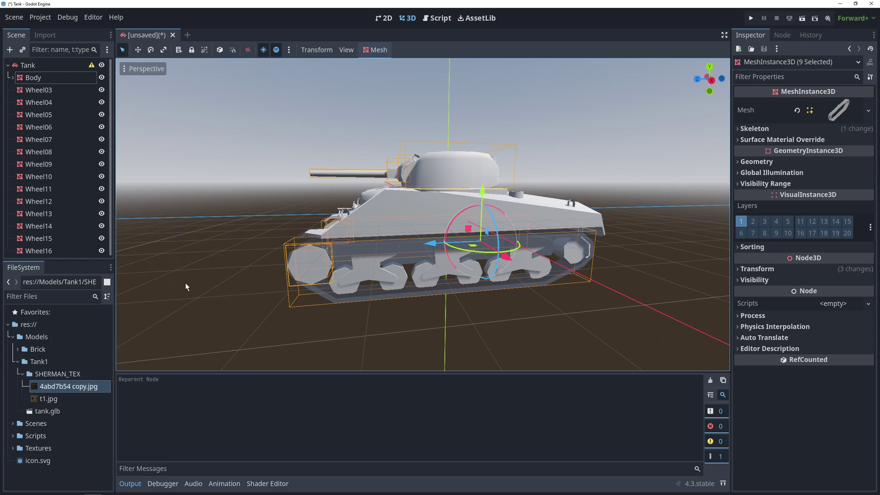
Wrap the Wheel03 mesh in a VehicleWheel3D under Tank named LeftWheel1.
left_click(38, 91)
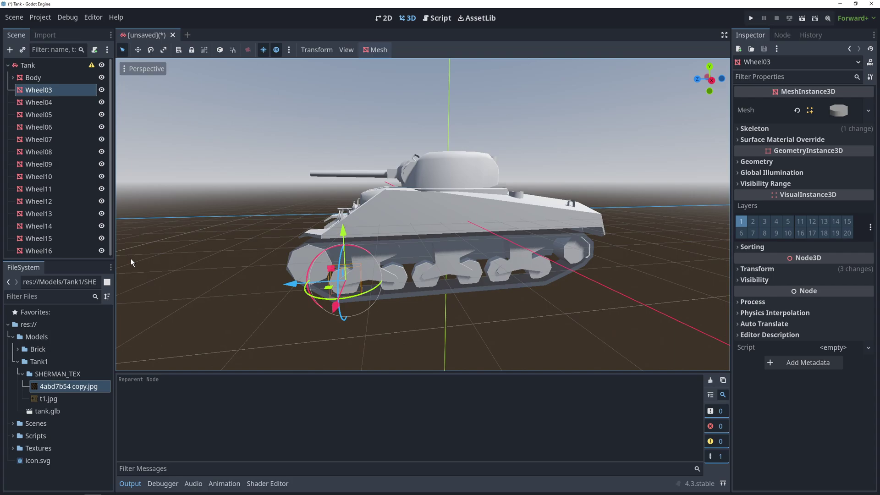
right_click(53, 91)
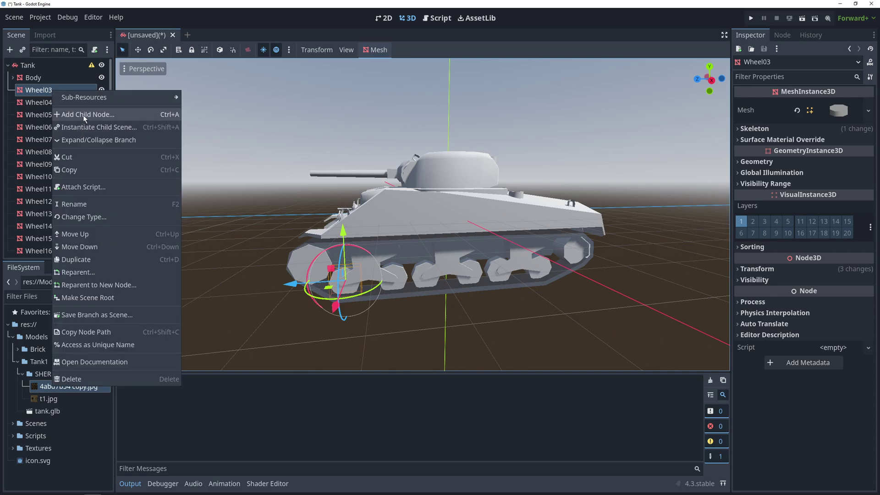
left_click(84, 114)
double_click(375, 230)
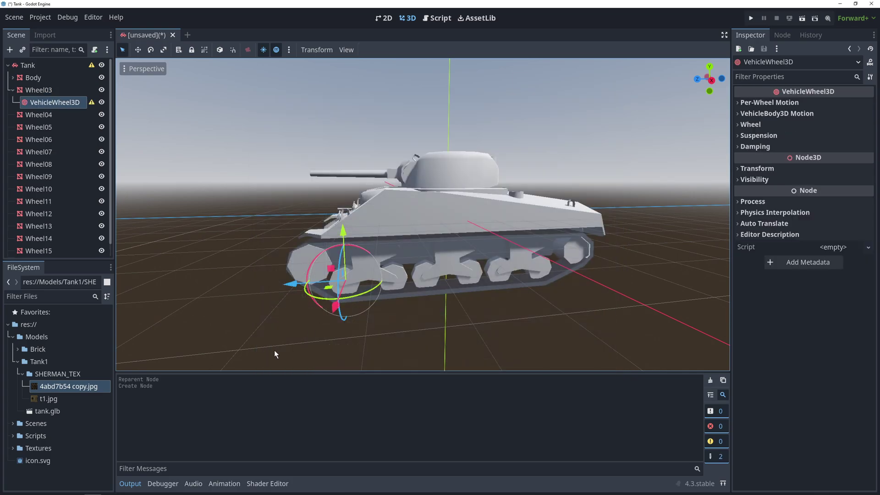
mouse_move(59, 102)
left_mouse_down()
mouse_move(51, 85)
mouse_move(52, 92)
left_mouse_up()
double_click(51, 90)
type("Le")
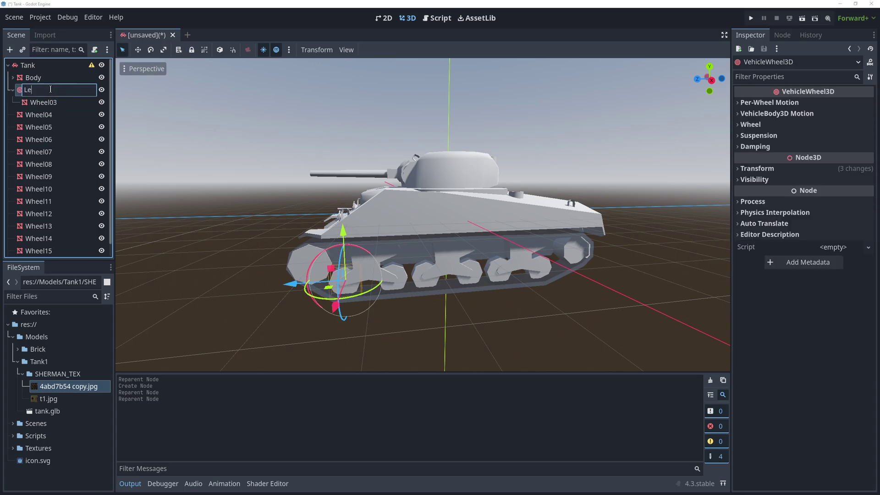
type("ftWheel1")
key("Return")
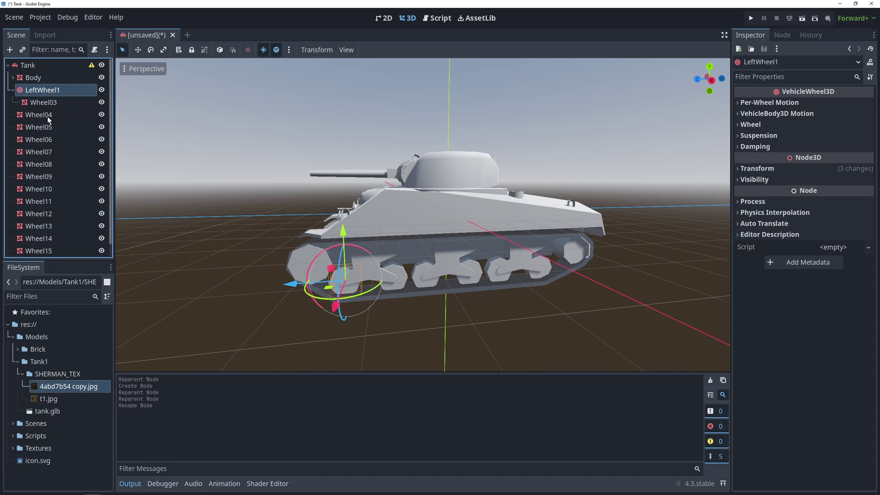
Add a VehicleWheel3D to the Wheel04 mesh, name it as the next left wheel, and save.
left_click(47, 116)
right_click(48, 117)
left_click(64, 139)
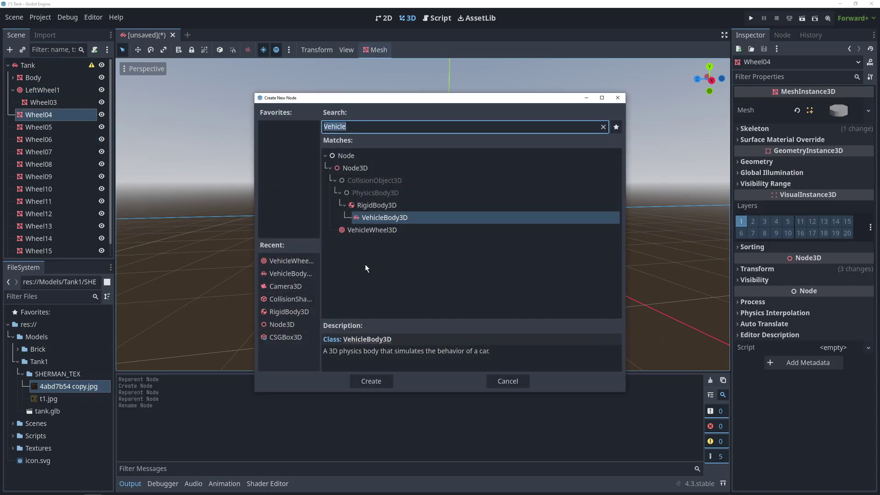
double_click(371, 229)
double_click(34, 127)
type("Lef")
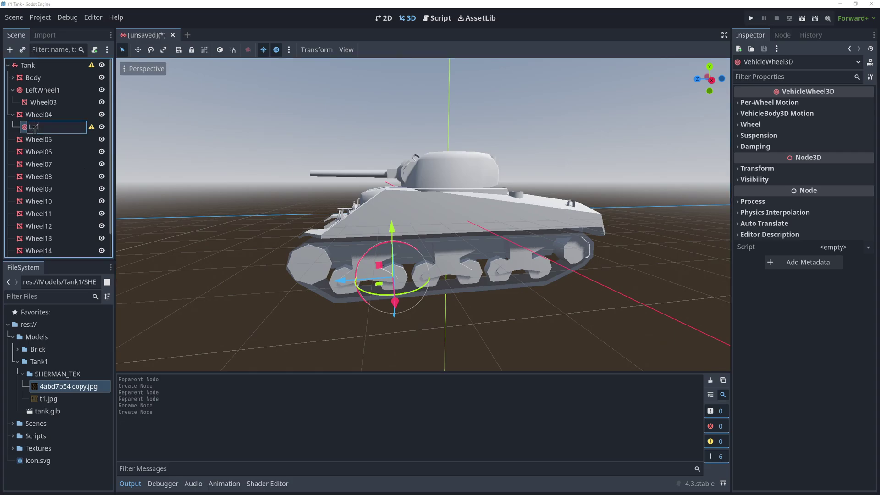
type("t")
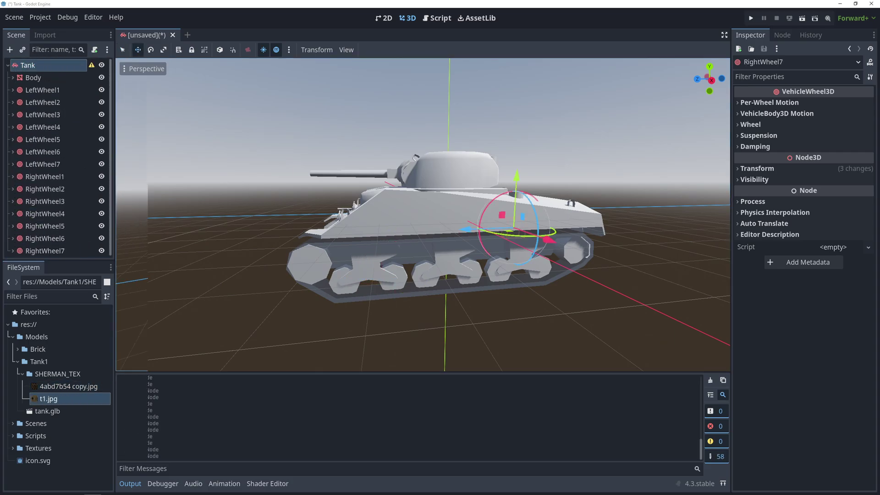
key("ctrl+s")
Save the scene as tank.tscn and set 4abd7b54 copy.jpg as the tread's albedo texture.
left_click(369, 381)
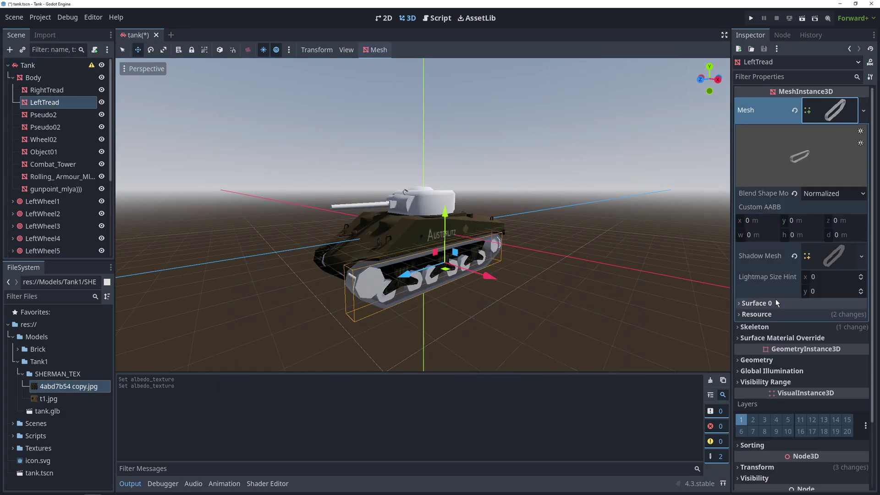
left_click(773, 303)
left_click(779, 339)
scroll(785, 393, "down", 3)
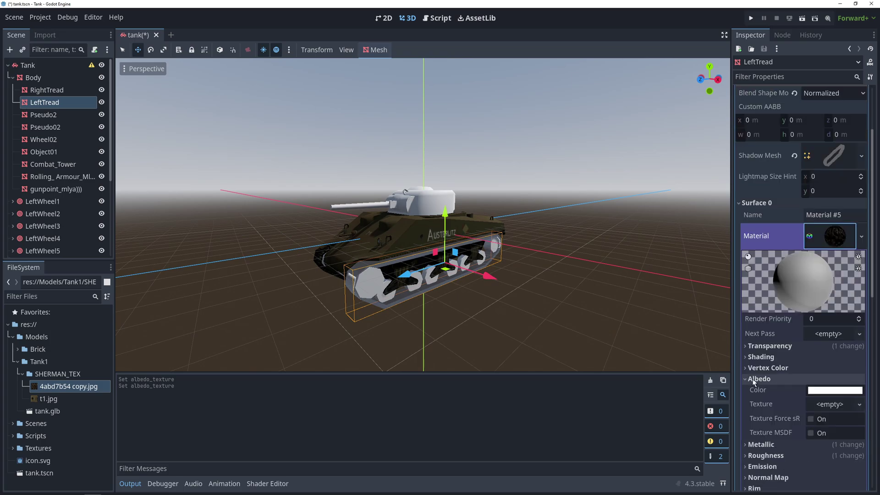
left_click_drag(73, 387, 836, 405)
Set t1.jpg as Pseudo2's albedo texture and look over the textured tank.
left_click(46, 115)
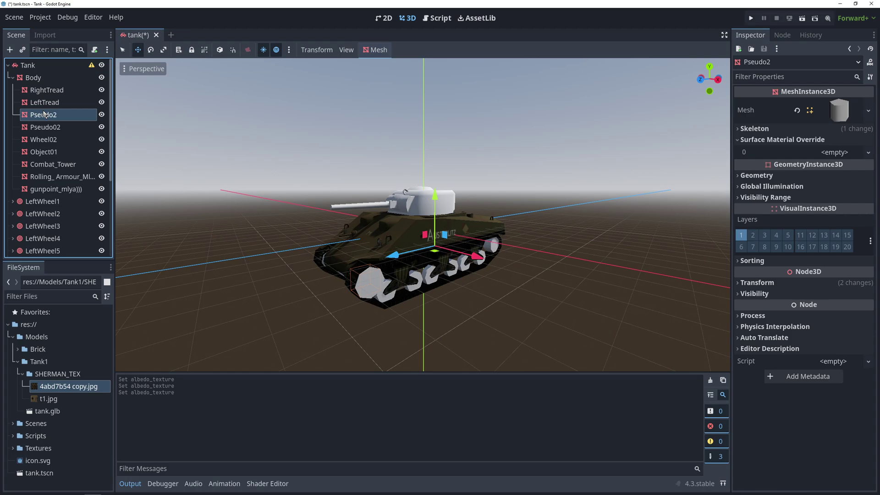
left_click(835, 112)
left_click(834, 337)
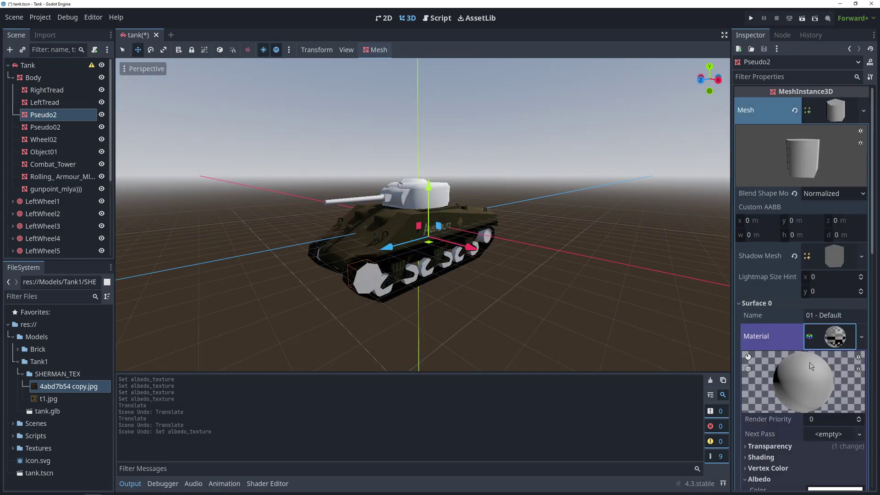
scroll(807, 366, "down", 5)
left_click(46, 399)
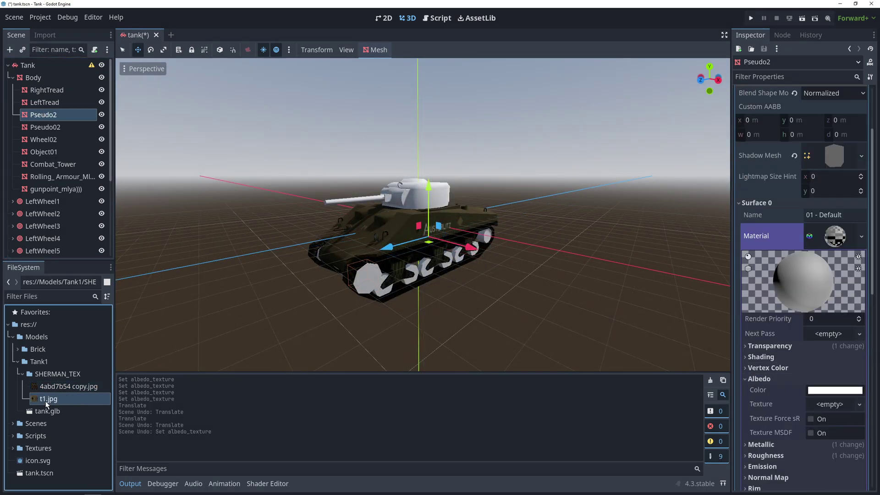
left_click_drag(45, 401, 834, 404)
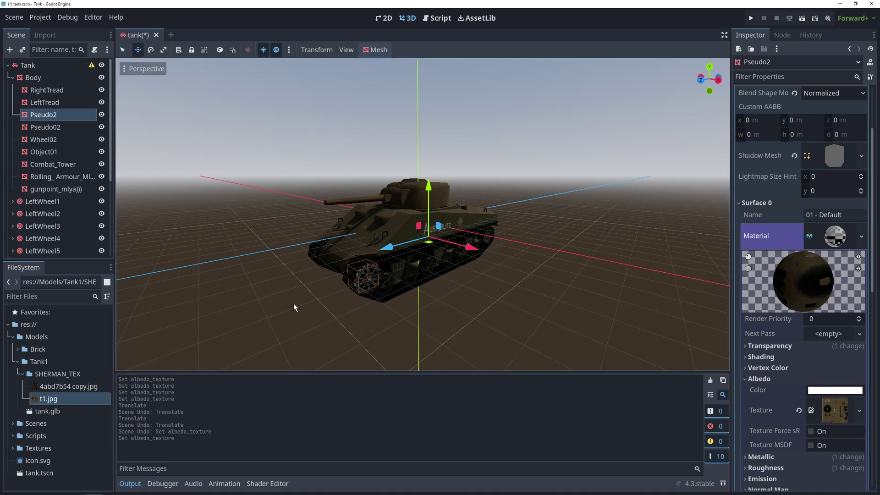
middle_click_drag(150, 238, 299, 268)
left_click(12, 78)
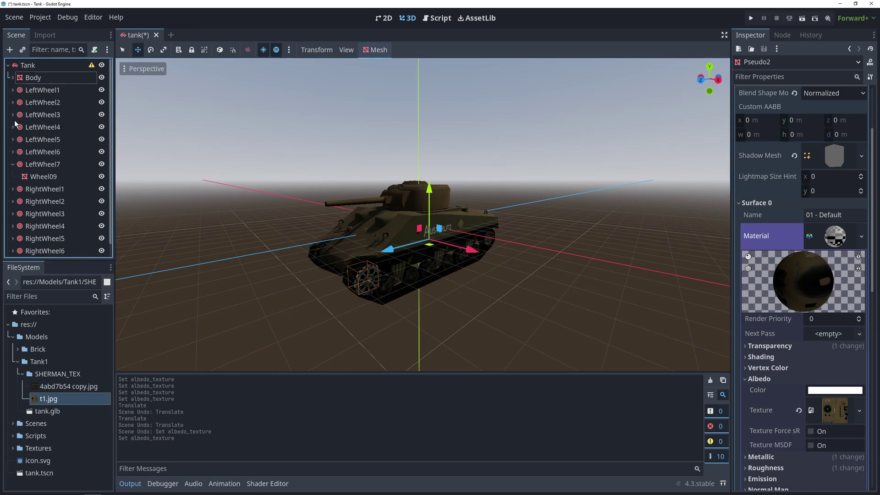
left_click(405, 293)
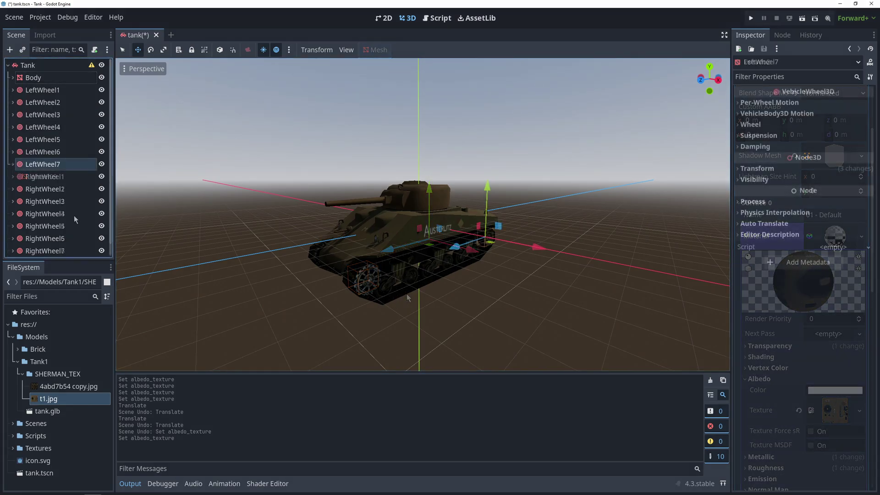
Add a CollisionShape3D child to Tank.
right_click(35, 68)
left_click(50, 75)
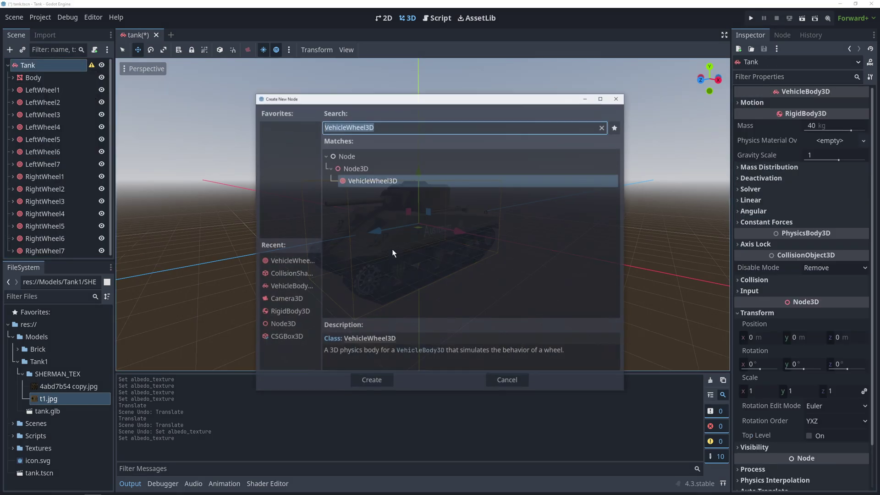
type("Collision")
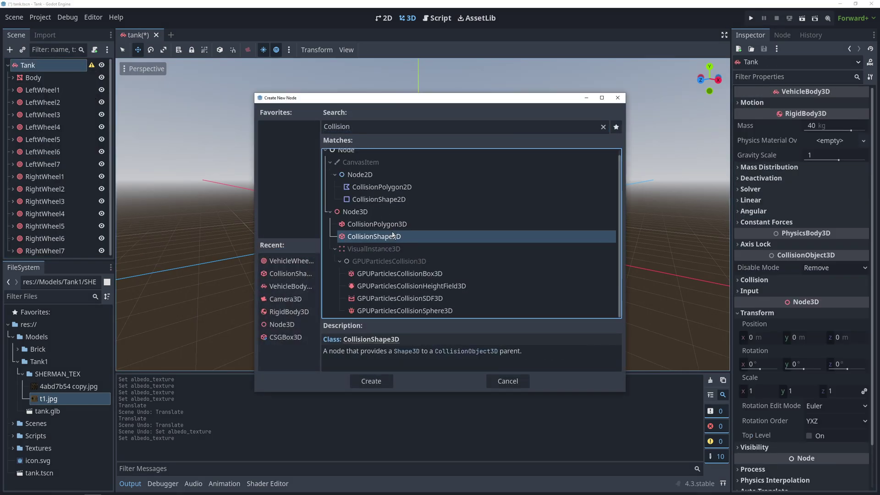
key("Return")
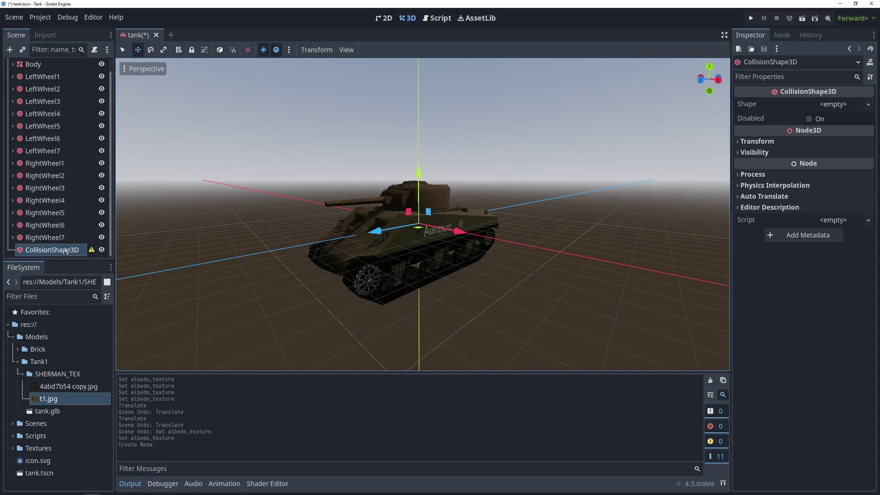
Give the collision a BoxShape3D sized x 5, y 2, z 10 and save the scene.
left_click(833, 104)
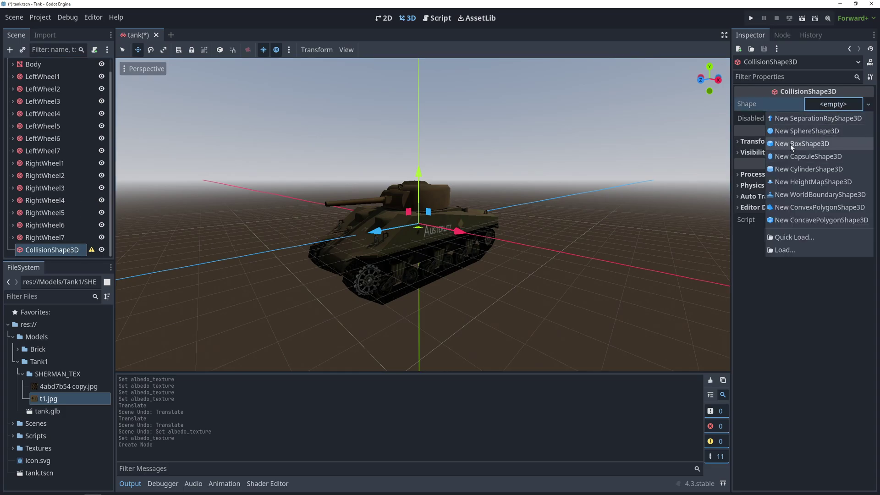
left_click(779, 142)
left_click(823, 105)
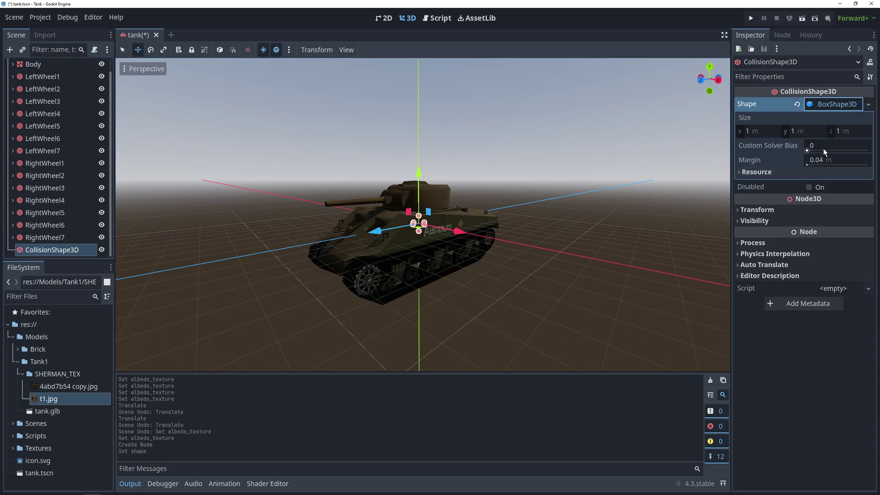
type("3")
key("shift+Tab")
type("5")
key("Return")
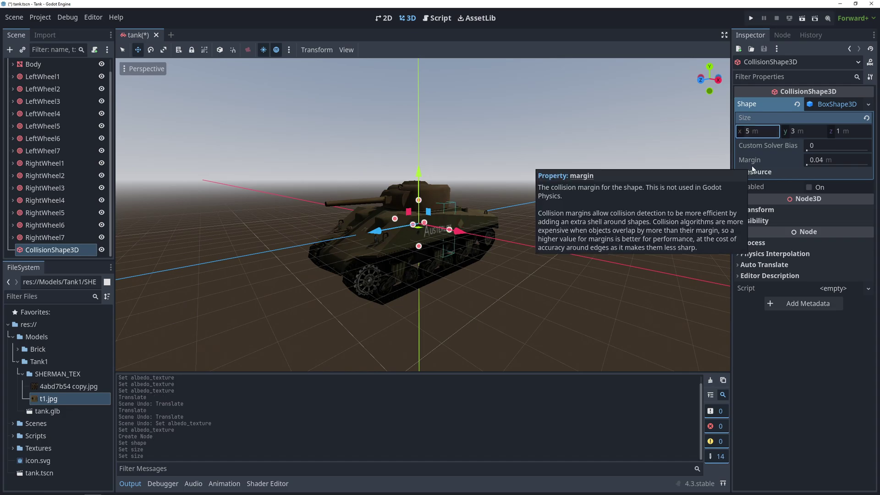
left_click(848, 131)
type("10")
left_click(792, 132)
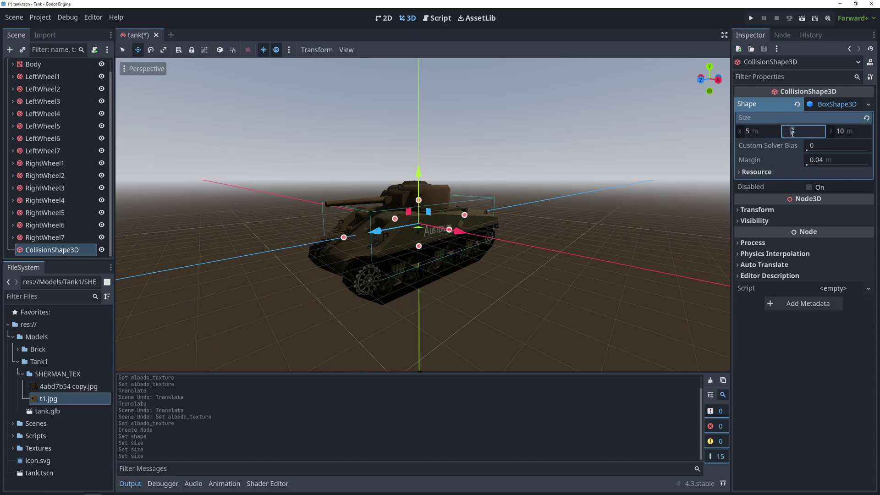
type("2")
key("Return")
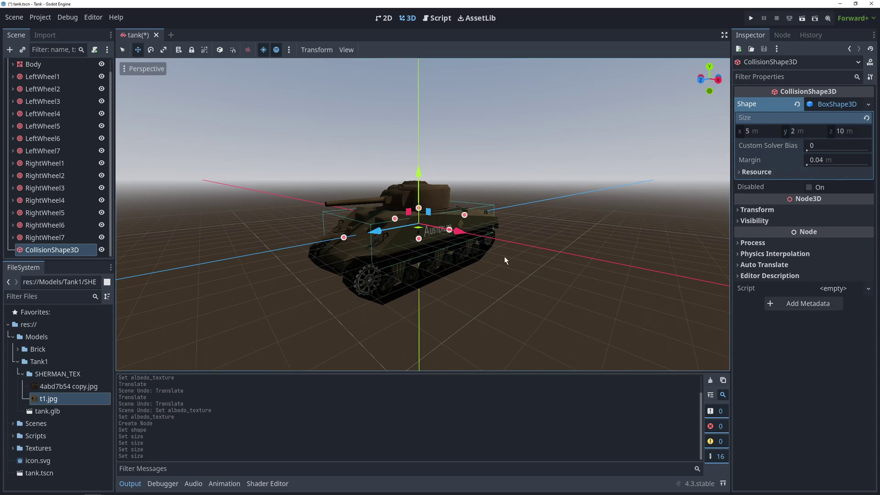
key("F5")
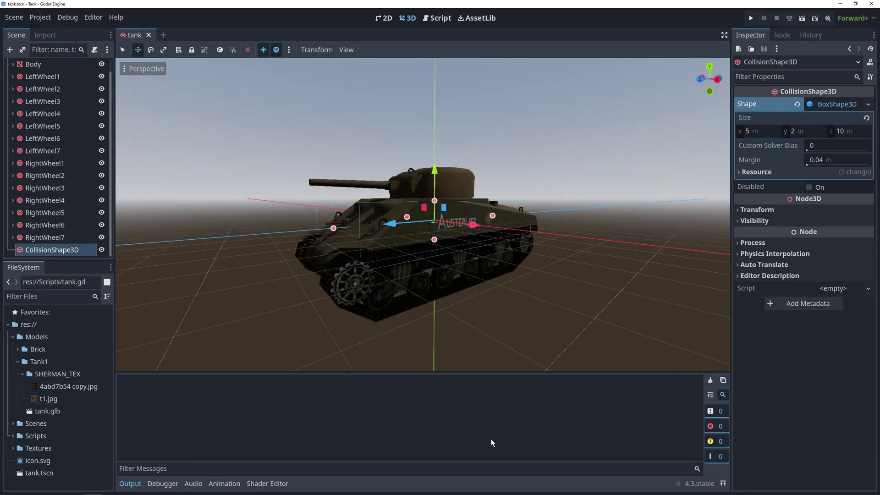
On the Tank VehicleBody3D, enter mass 1000, linear damp 0.9 and gravity scale 3.
scroll(35, 172, "up", 1)
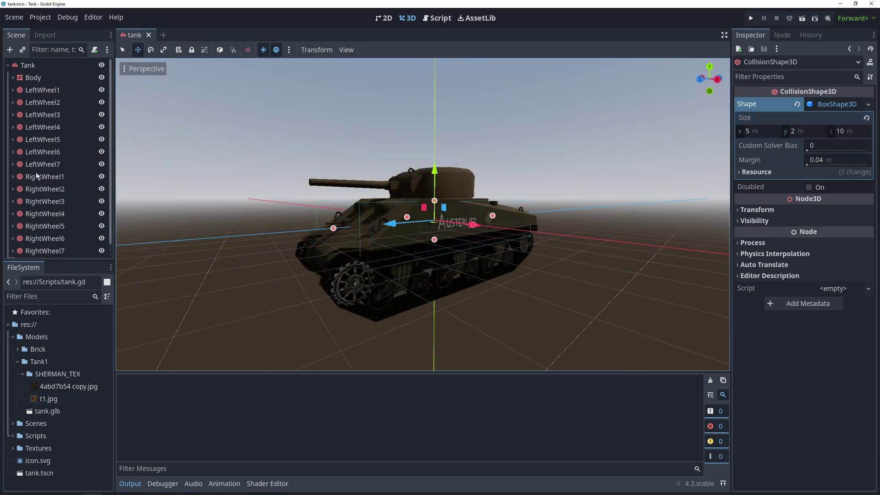
left_click(47, 65)
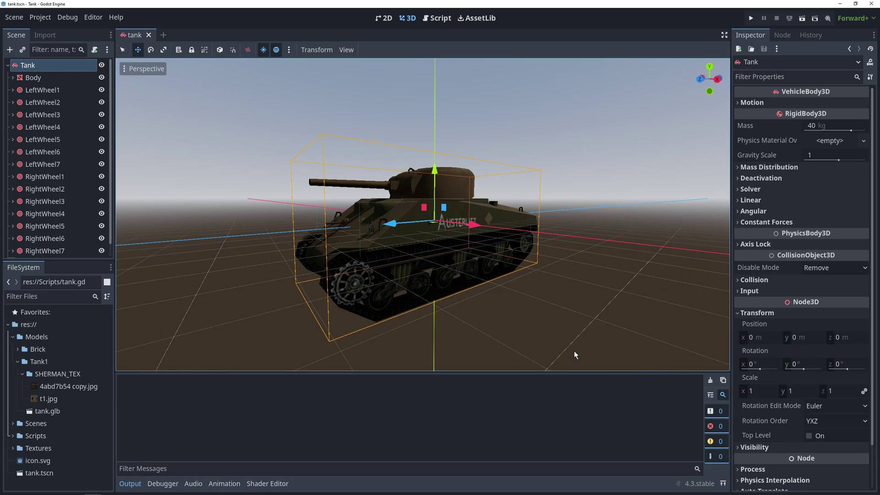
left_click(813, 126)
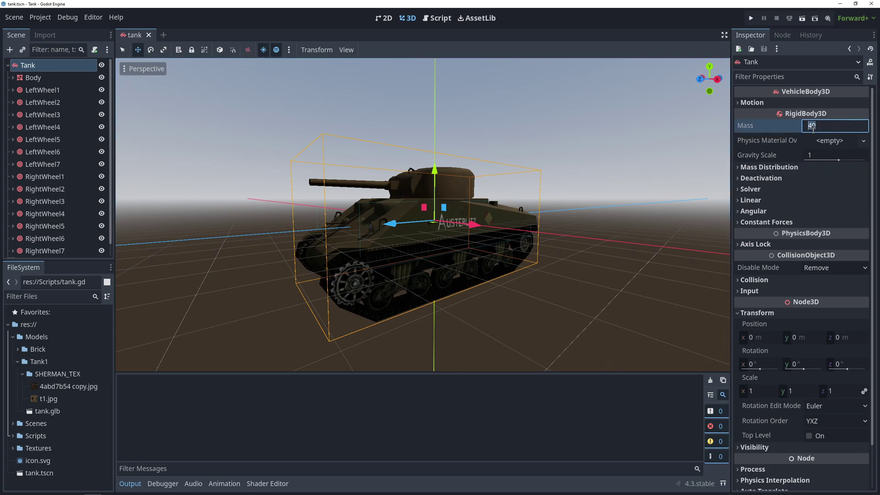
type("1000")
key("Return")
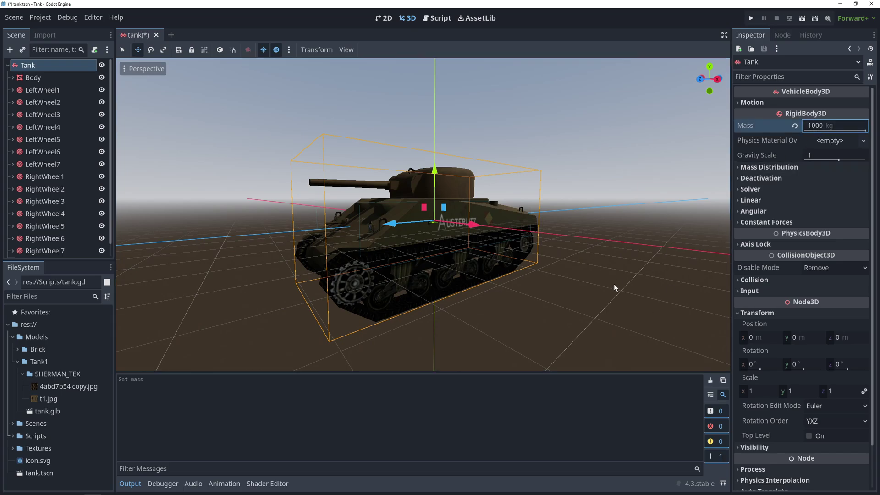
left_click(750, 200)
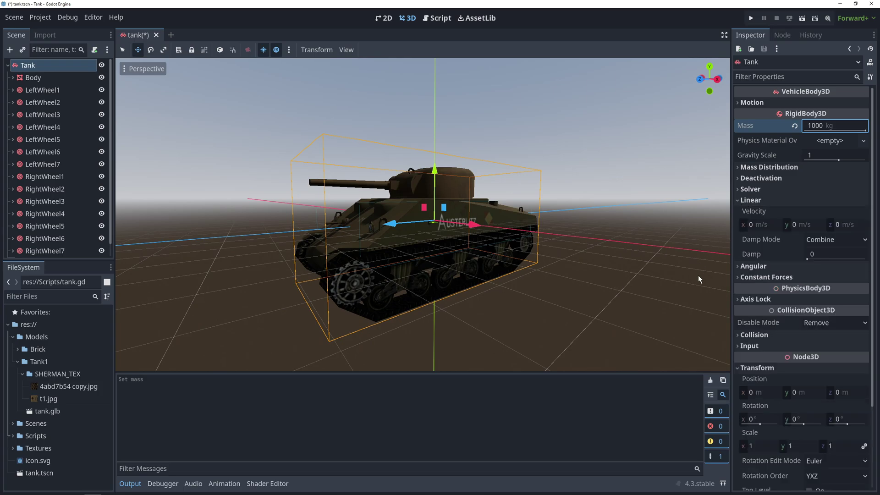
left_click(826, 254)
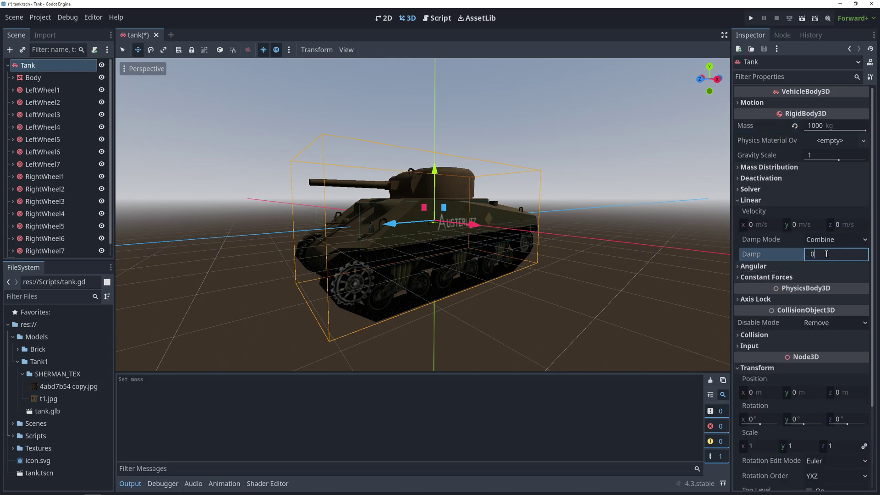
type(".9")
key("Return")
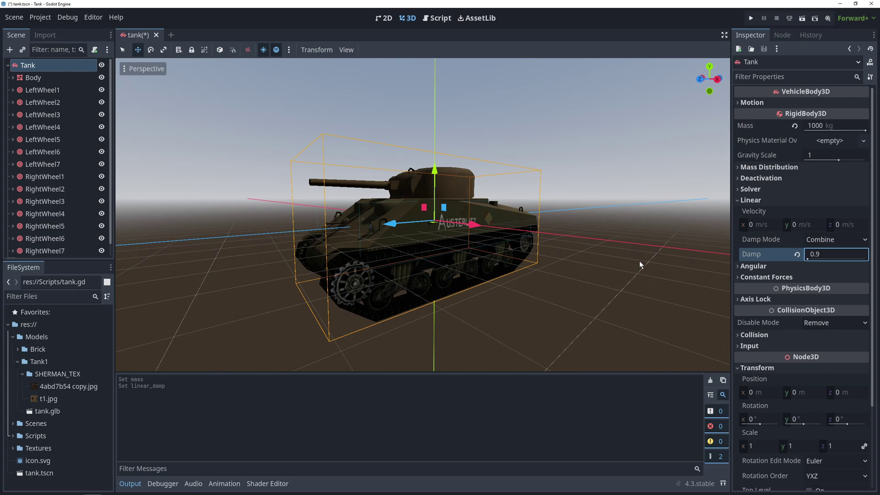
left_click(806, 155)
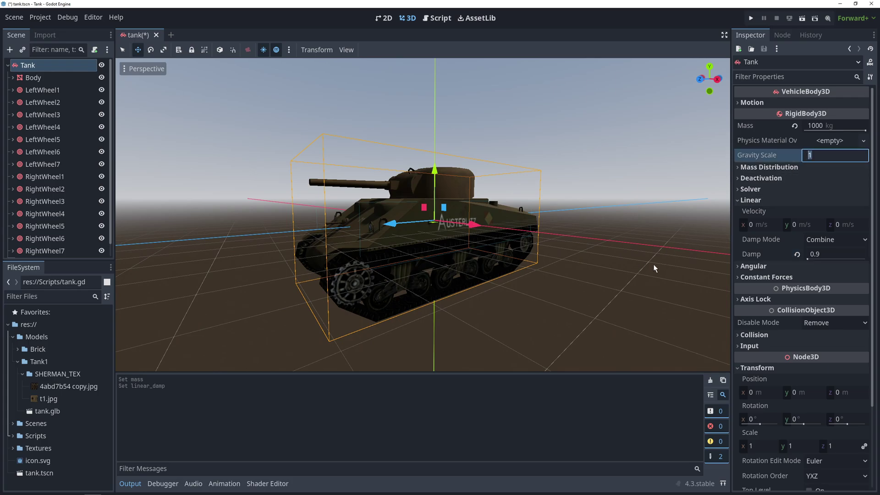
type("3")
key("Return")
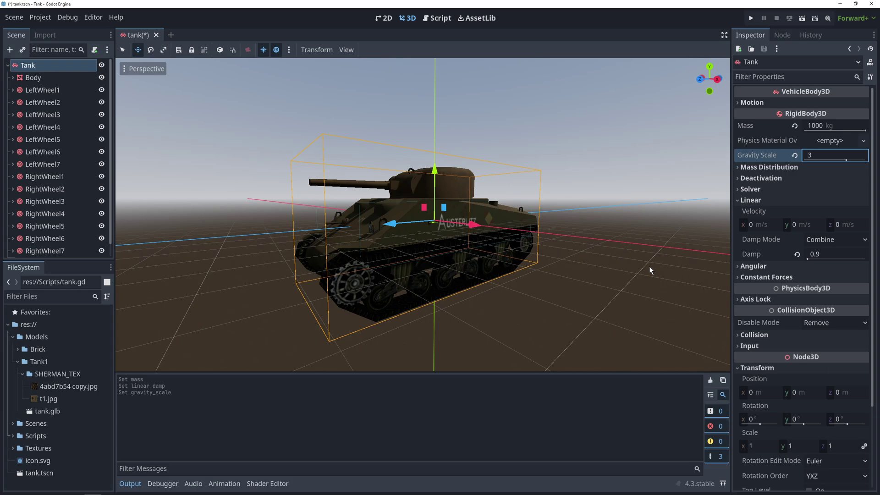
Select all 14 wheel nodes and reset their scale to 1.
left_click(51, 90)
left_click(45, 249, "shift")
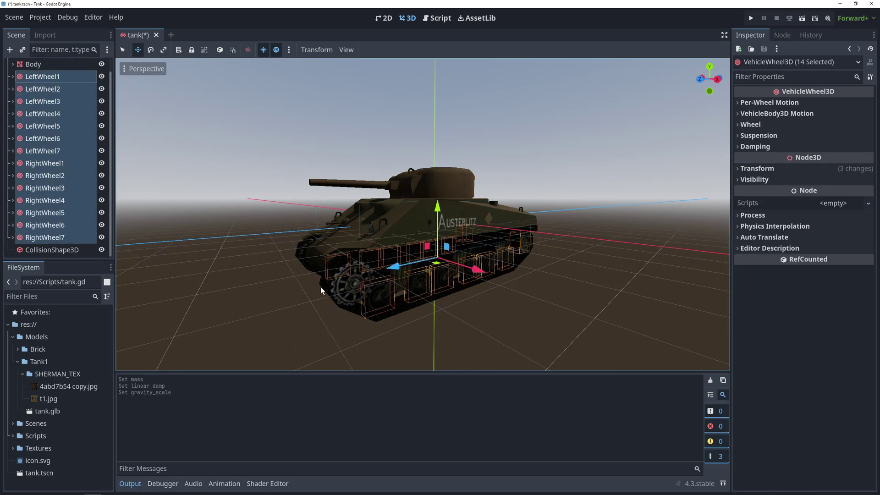
left_click(755, 169)
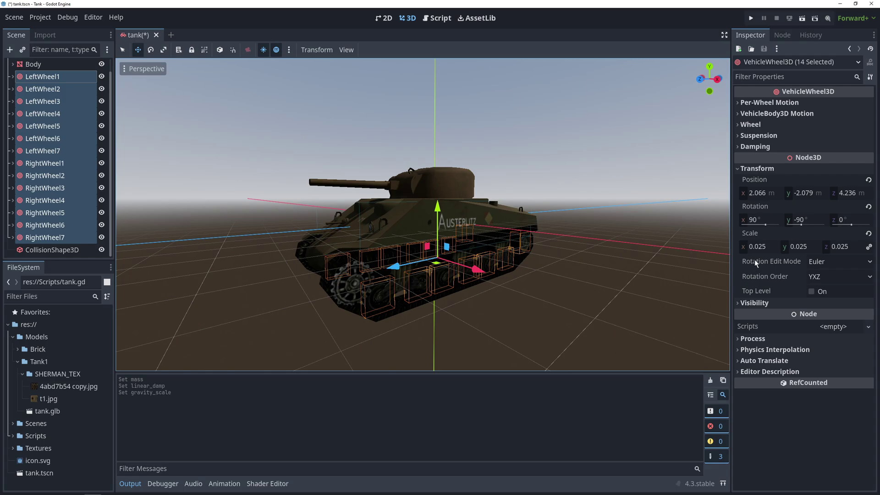
left_click(868, 233)
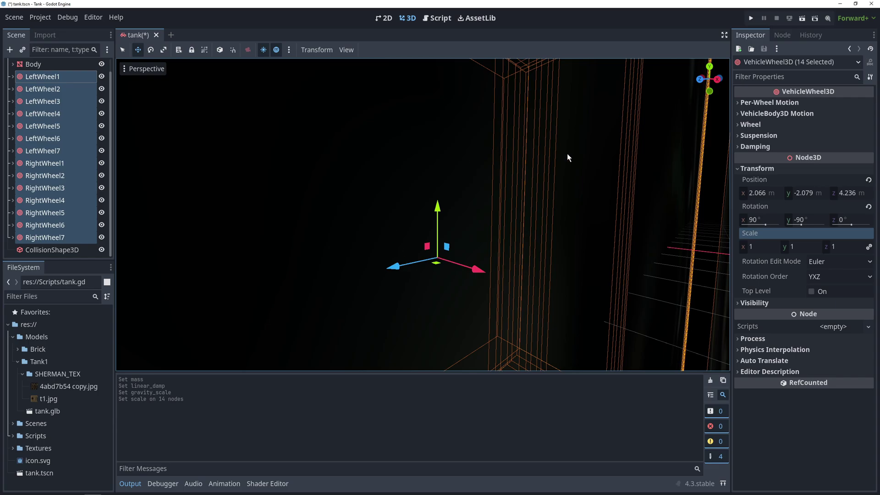
Select the 14 child wheel meshes and set their scale to 0.025.
left_click(13, 77)
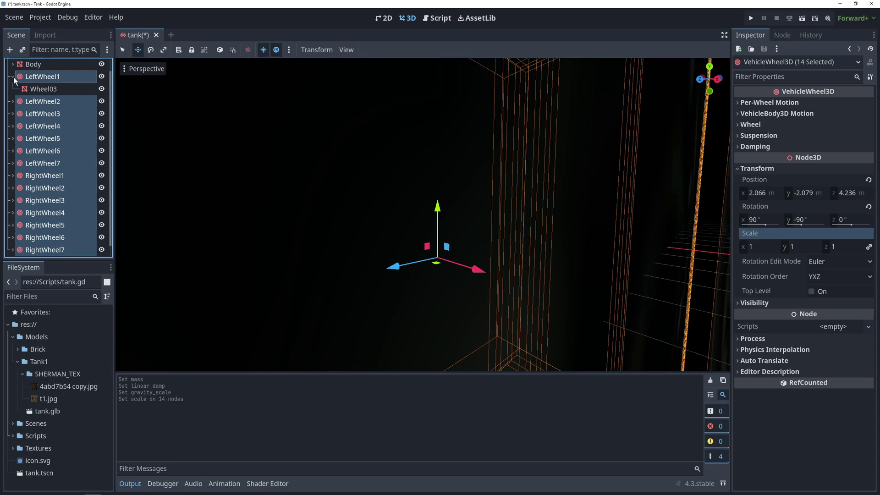
left_click(13, 102)
left_click(43, 136)
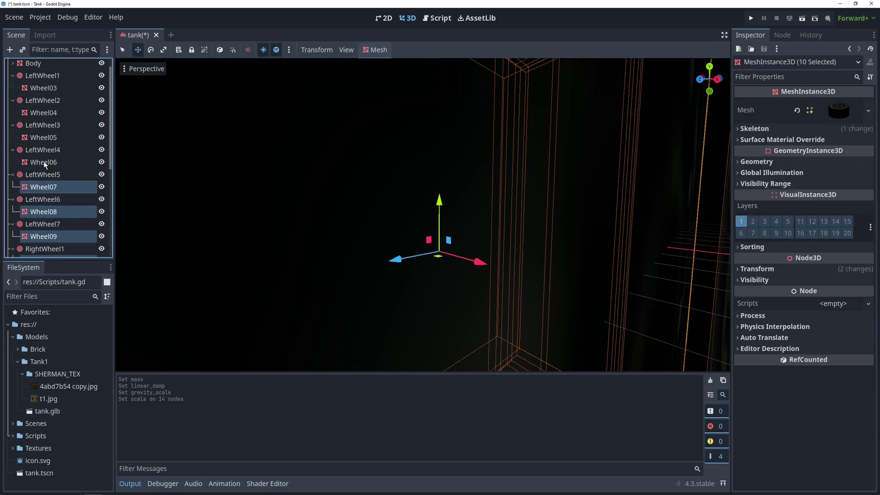
left_click(43, 103, "ctrl")
left_click(757, 268)
left_click(758, 347)
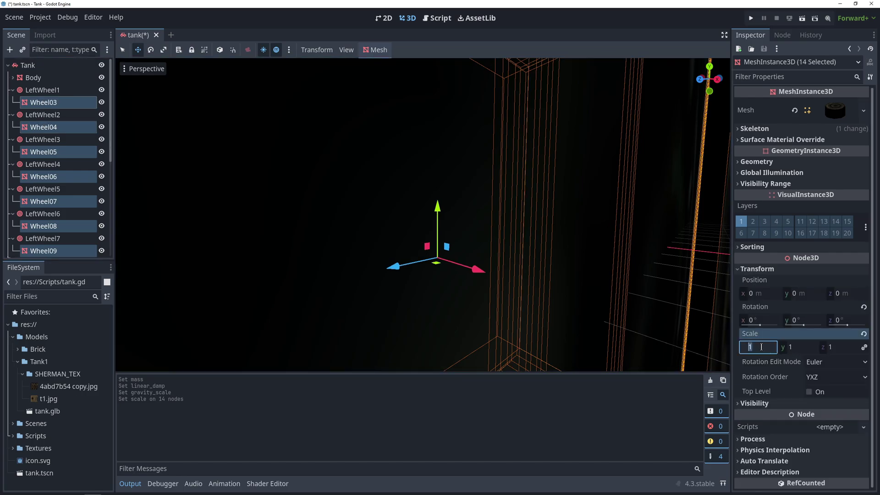
type("0.025")
key("Return")
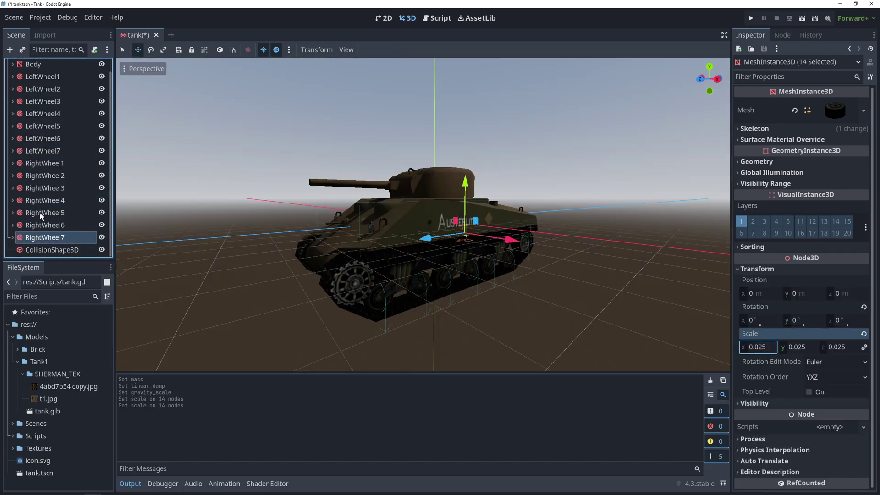
Reset the wheel nodes' rotation to zero and give the wheel meshes an x rotation of 90.
left_click(44, 238)
left_click(40, 93, "shift")
left_click(792, 168)
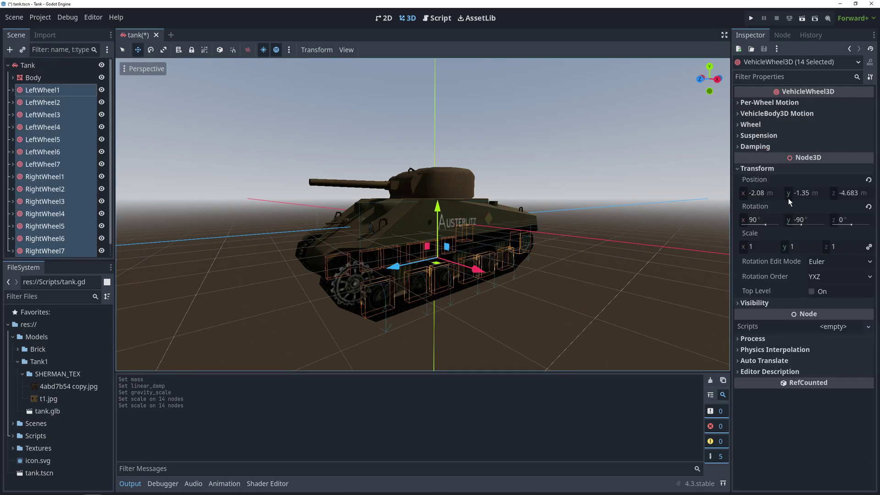
left_click(868, 207)
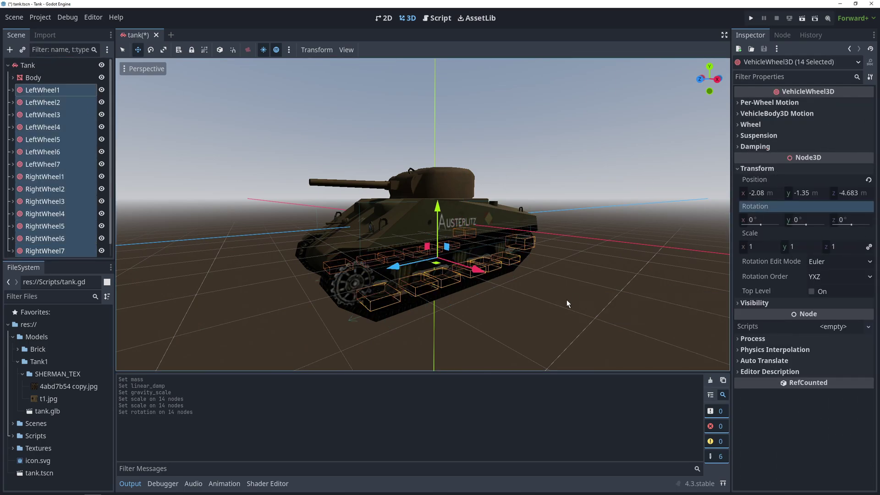
key("ctrl+z")
left_click(760, 319)
type("90")
left_click(802, 320)
Enter -90 for the meshes' y rotation, then set all 14 wheels' radius to 0.7 m.
type("-90")
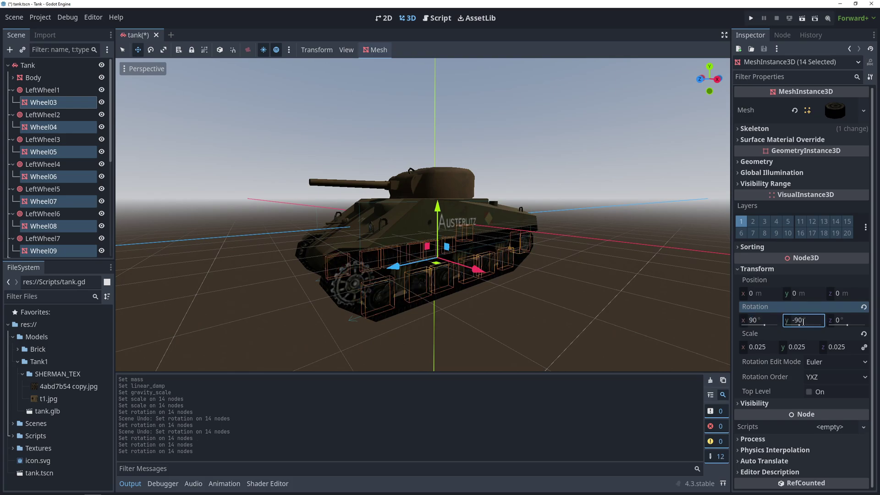
left_click(45, 238)
scroll(47, 137, "up", 1)
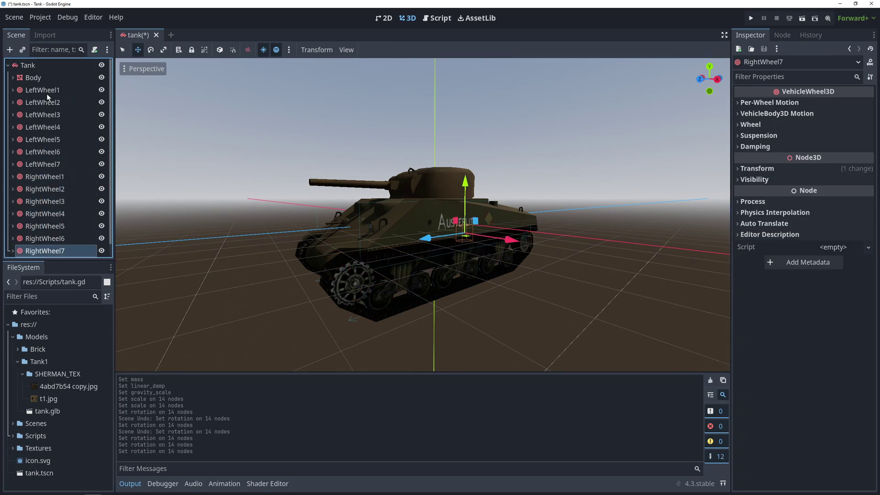
left_click(44, 90, "shift")
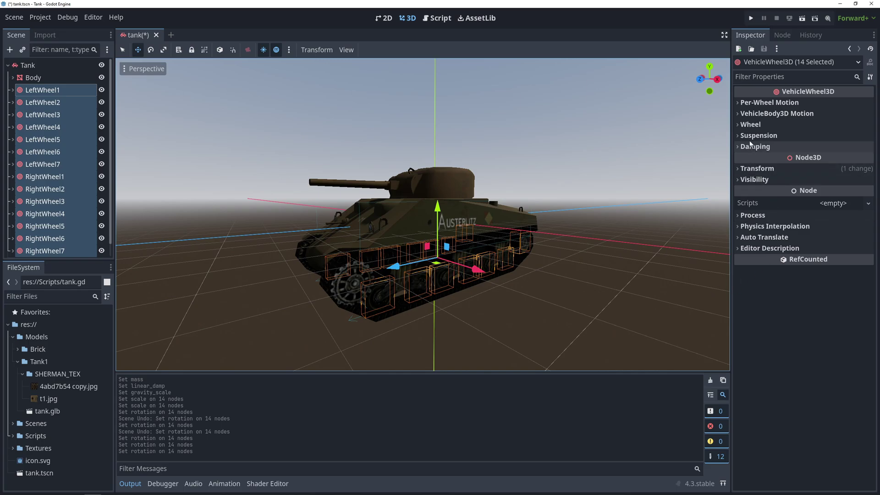
left_click(743, 124)
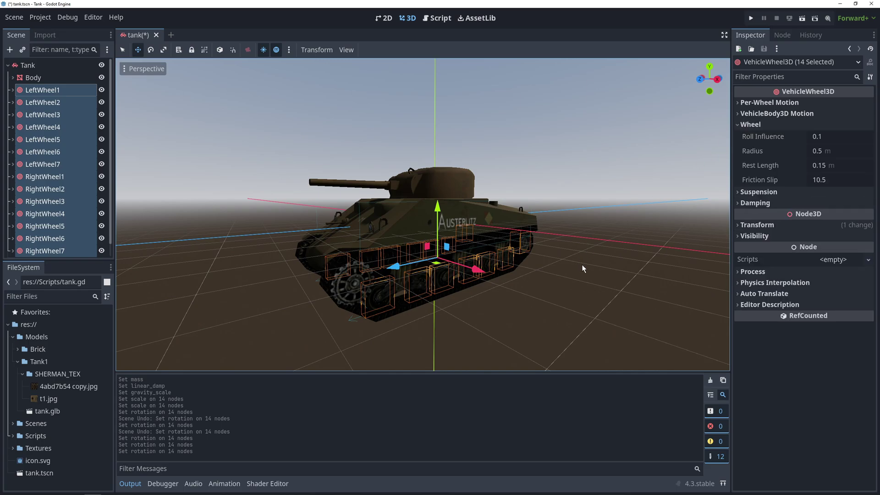
left_click(824, 152)
type("0.7")
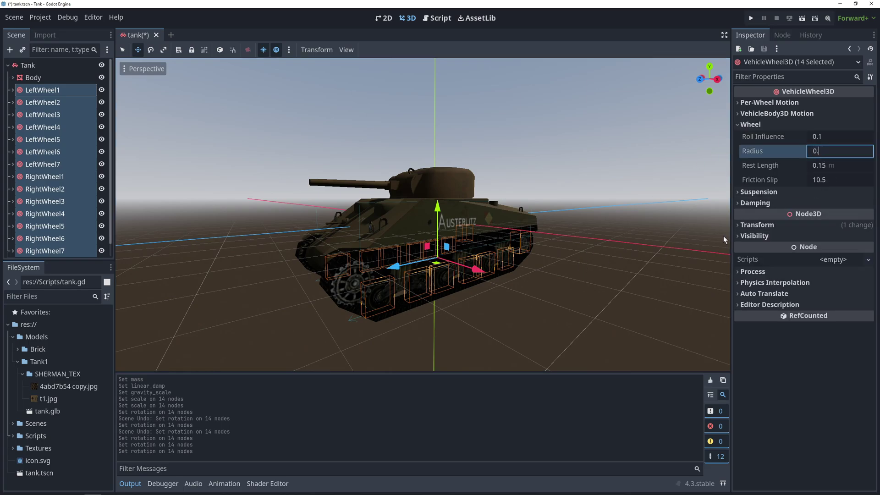
key("Return")
Set the suspension stiffness of all 14 wheels to 30.
middle_click_drag(723, 236, 552, 273)
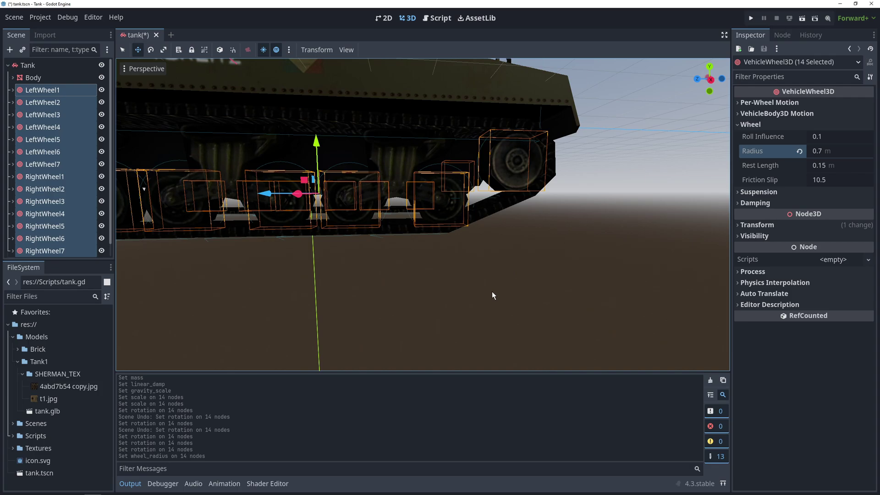
key("f")
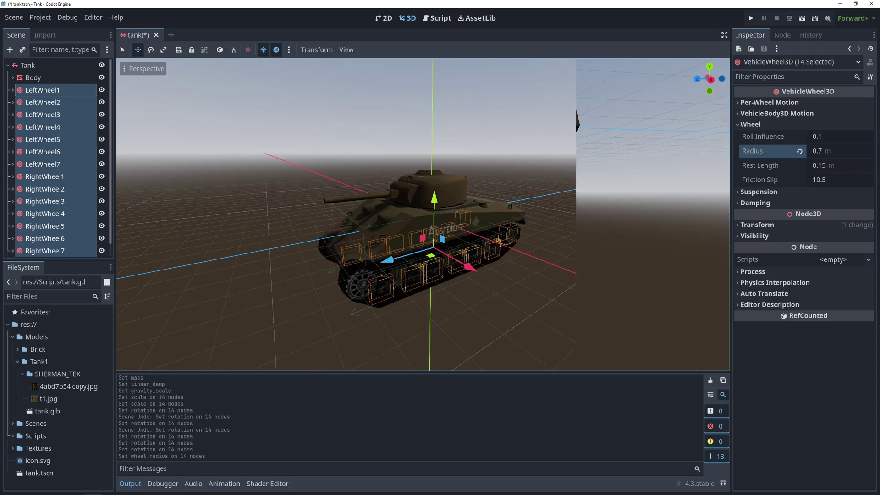
left_click(752, 191)
left_click(819, 218)
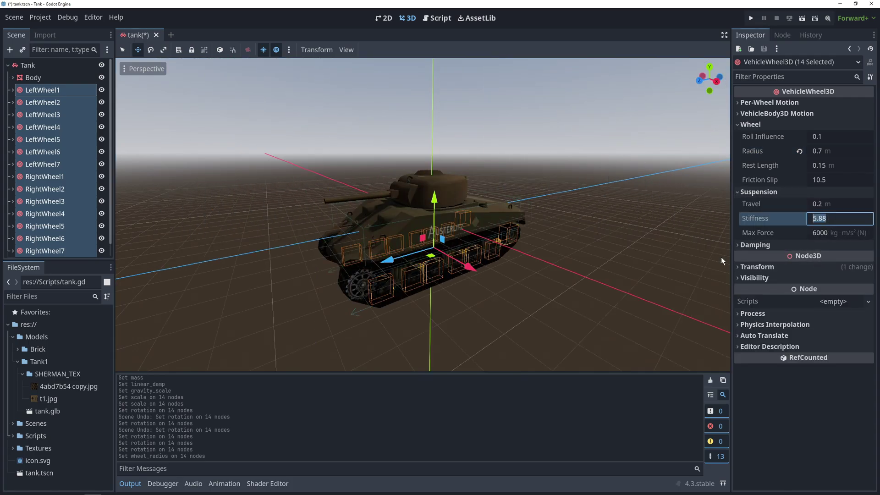
type("30")
key("Return")
left_click(645, 252)
Add a Camera3D under Tank, rotate it toward the tank and preview its view.
right_click(30, 67)
left_click(32, 71)
type("Came")
double_click(378, 232)
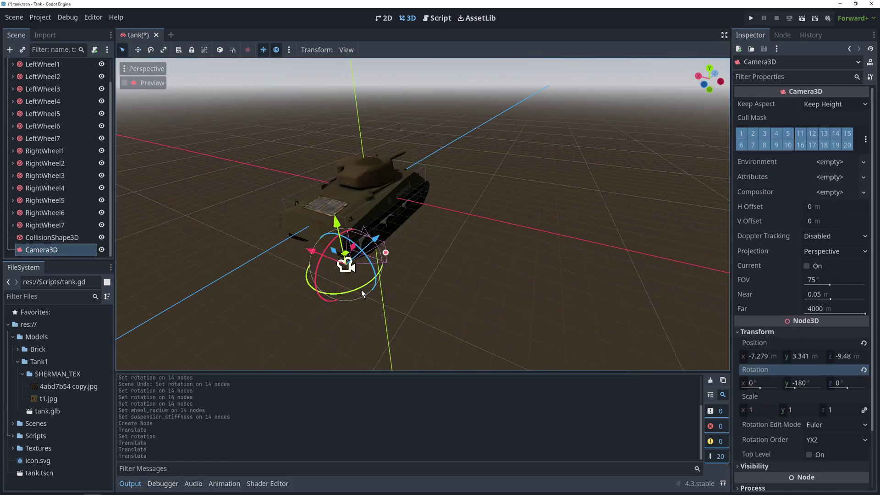
left_click_drag(362, 295, 353, 288)
left_click(125, 83)
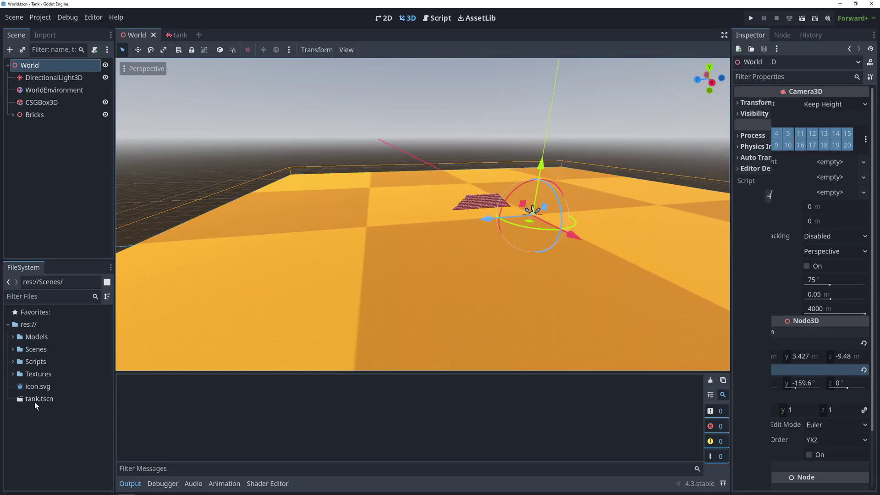
Place a tank instance in the World, run the game, and make the collision box taller.
left_click_drag(35, 400, 443, 267)
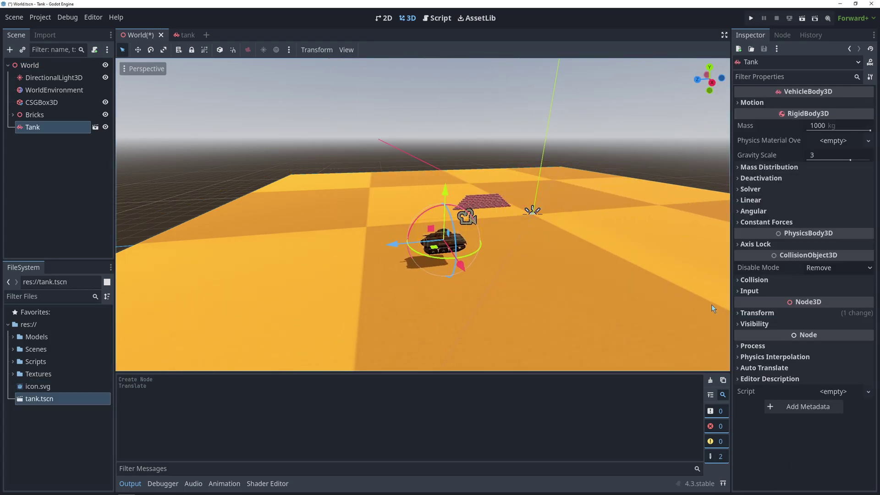
left_click(752, 18)
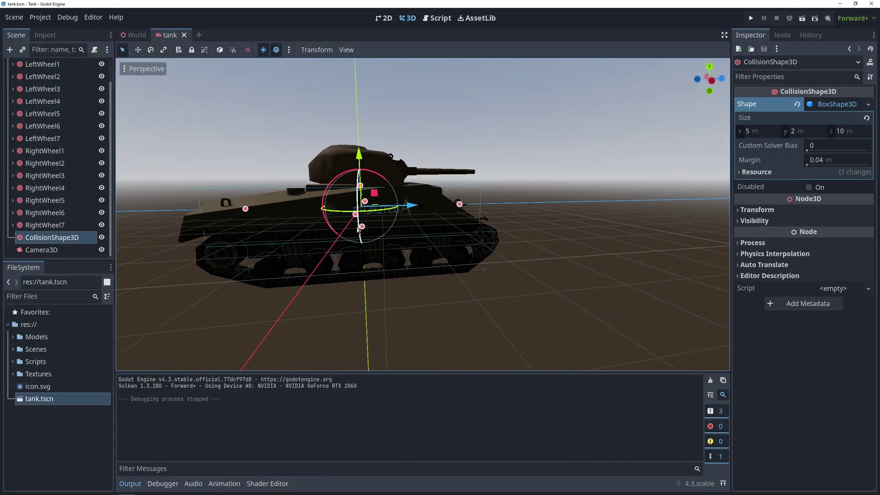
left_click_drag(360, 230, 359, 242)
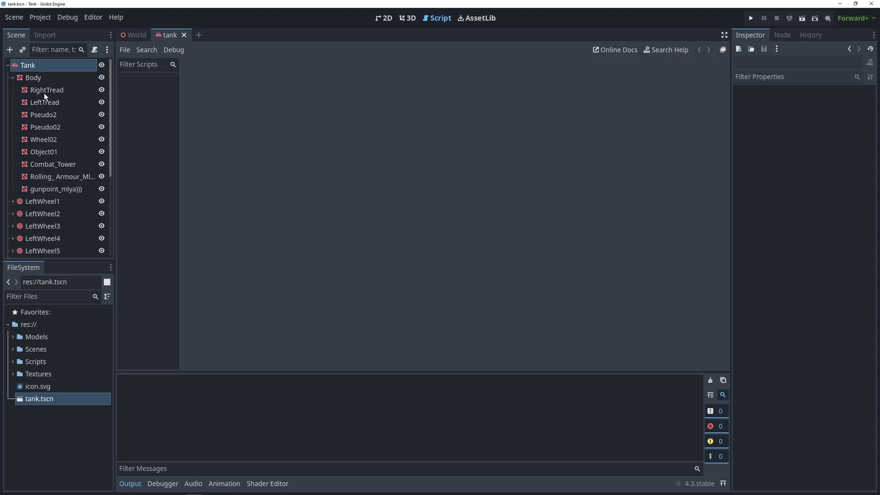
Attach a new tank.gd script to Tank and declare const ENGINE_POWER = 1500.
right_click(34, 64)
left_click(65, 142)
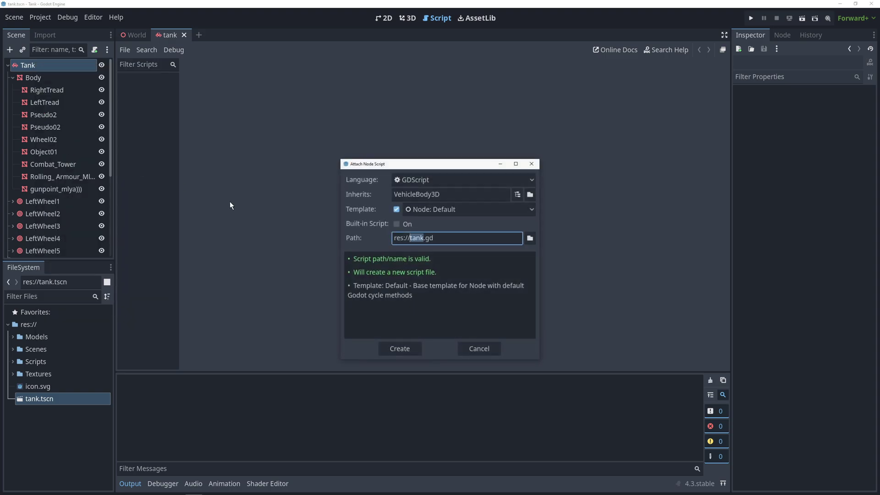
left_click(397, 349)
left_click(334, 70)
key("Return")
key("Return")
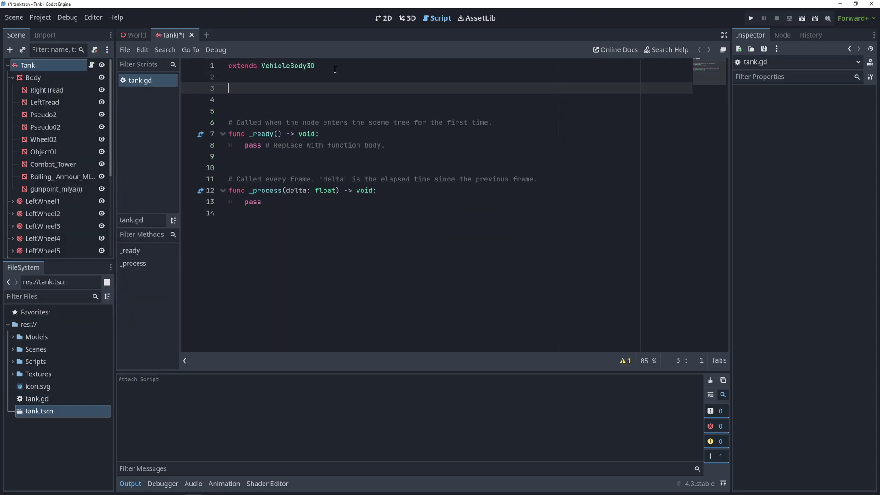
type("const ENGINE_POWER = 1500")
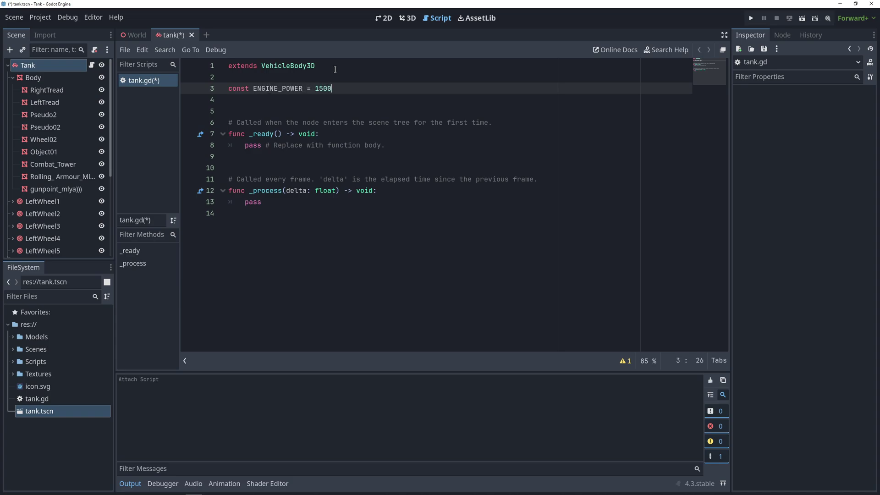
key("Return")
key("Return")
type("@onready v")
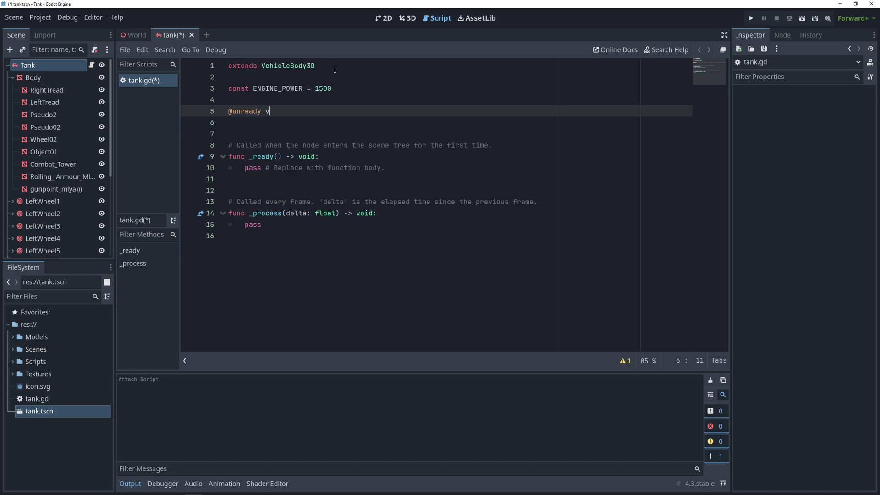
type("ar left_wheels = [$Lef")
key("Return")
type(", $LeftWheel2,")
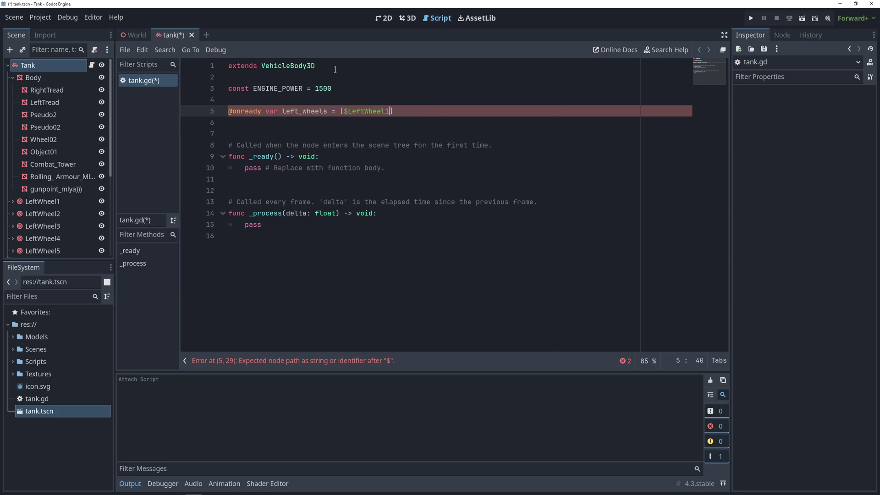
type(" $Lef")
key("Return")
type(", $Le")
key("Return")
type(",")
key("Return")
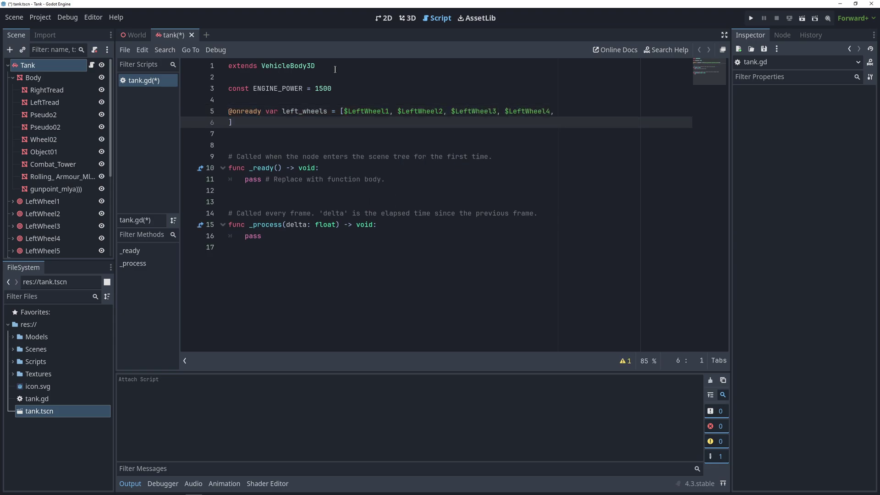
type("$Le")
key("Return")
type(", $Le")
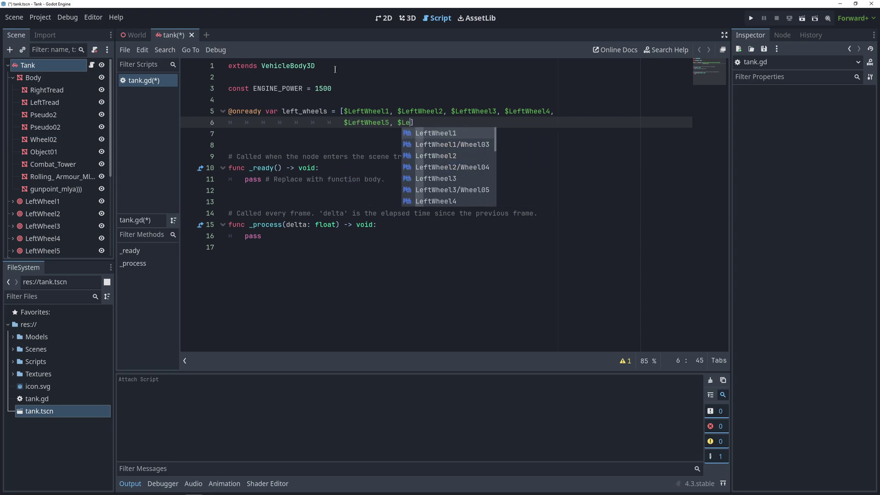
key("Down")
key("Down")
key("Down")
key("Down")
key("Down")
key("Down")
key("Down")
key("Down")
key("Down")
key("Down")
key("Return")
type(", $Le")
key("Down")
key("Down")
key("Down")
key("Down")
key("Down")
key("Down")
key("Down")
key("Down")
key("Down")
key("Down")
key("Down")
key("Down")
key("Return")
key("Return")
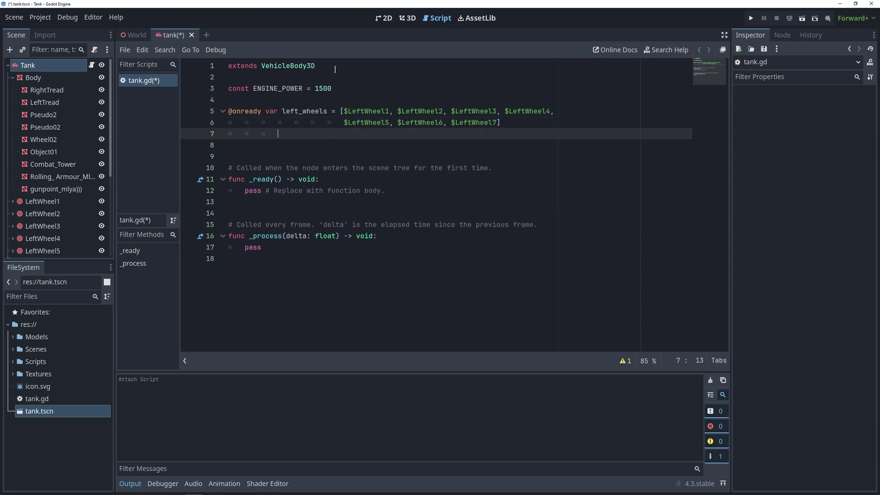
key("BackSpace")
key("BackSpace")
key("BackSpace")
type("@onready var right_wheels = [$Ri")
key("Return")
type(", $RightWheel2,")
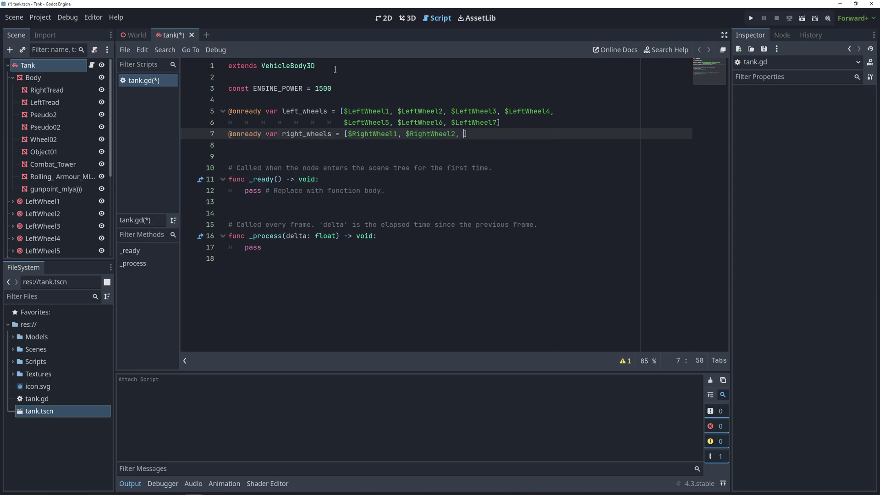
type("$RightWheel3, $RightWheel4,")
key("Return")
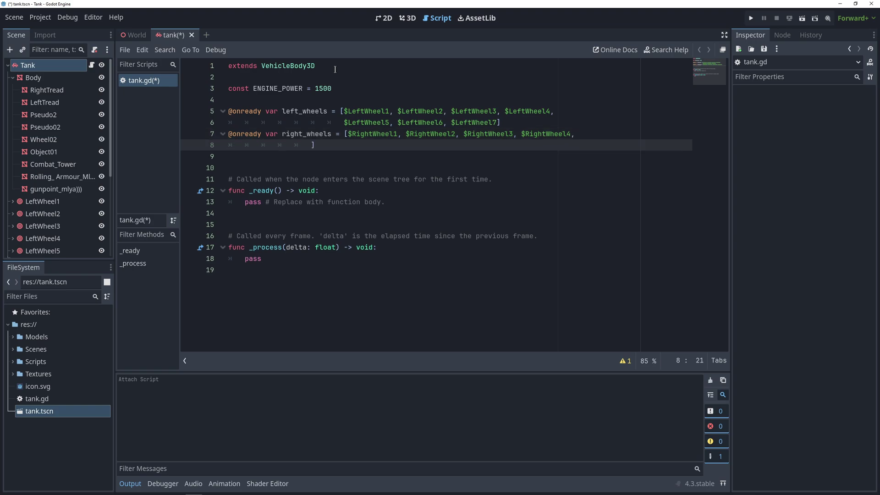
key("Tab")
type("$RightWheel5, $RightWheel6,")
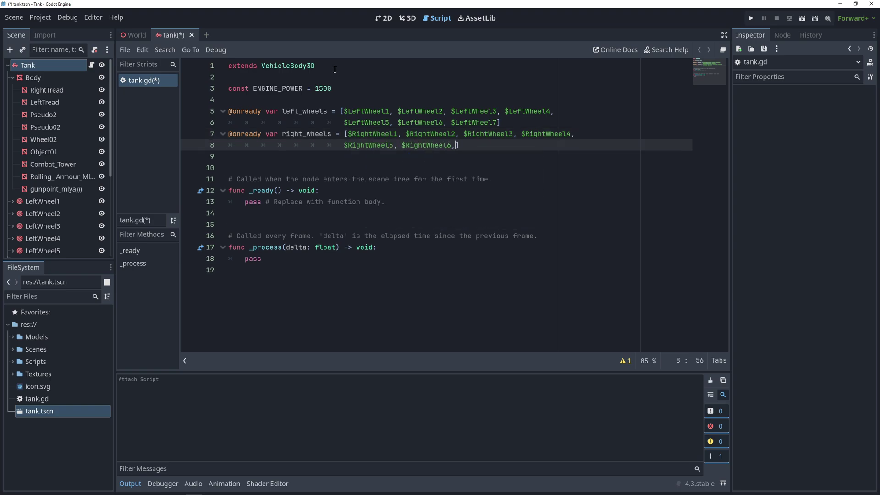
type(" $RightWheel7")
key("Return")
key("Return")
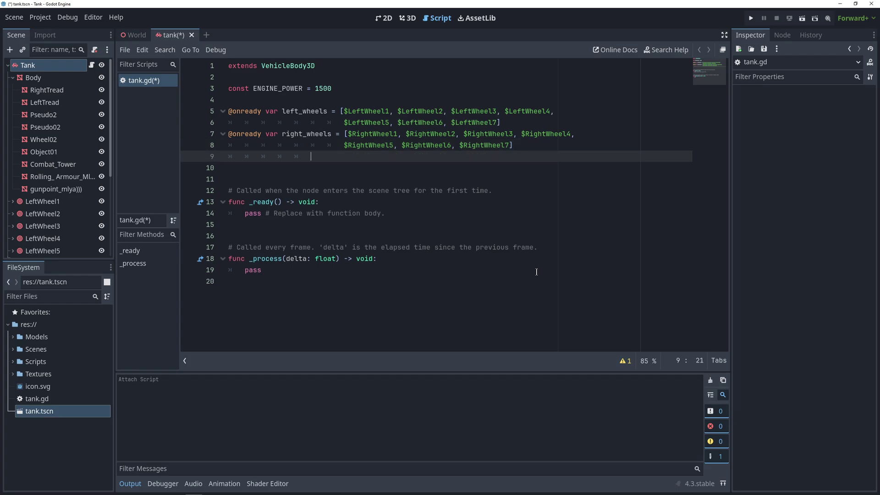
type("@o")
key("Return")
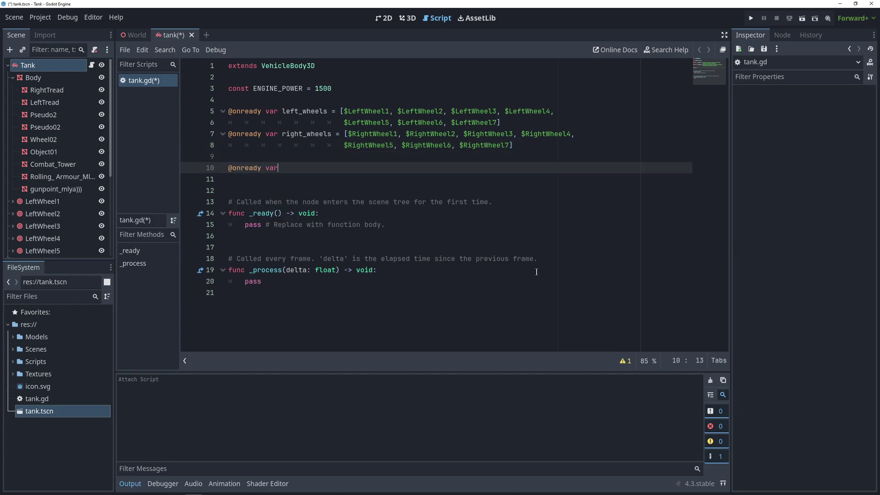
type("var right_tread = $Body/RightTread")
key("Return")
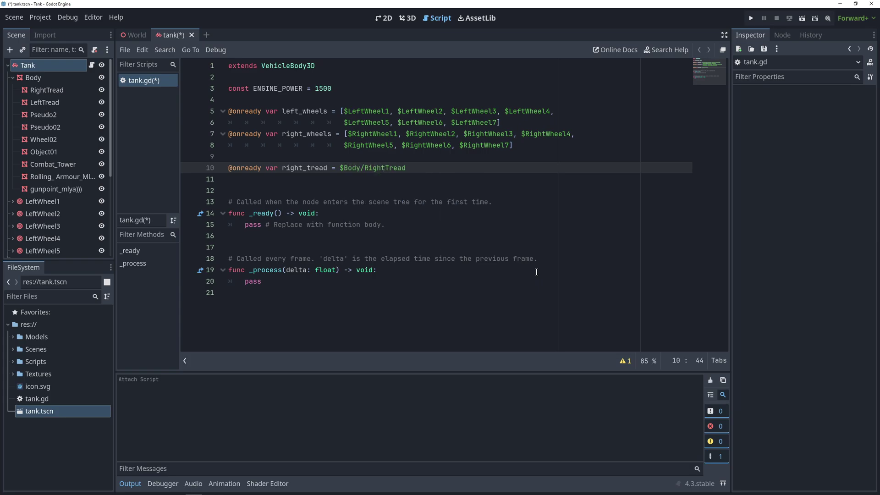
key("Return")
type("@onready var left_tread = $Body/LeftTread")
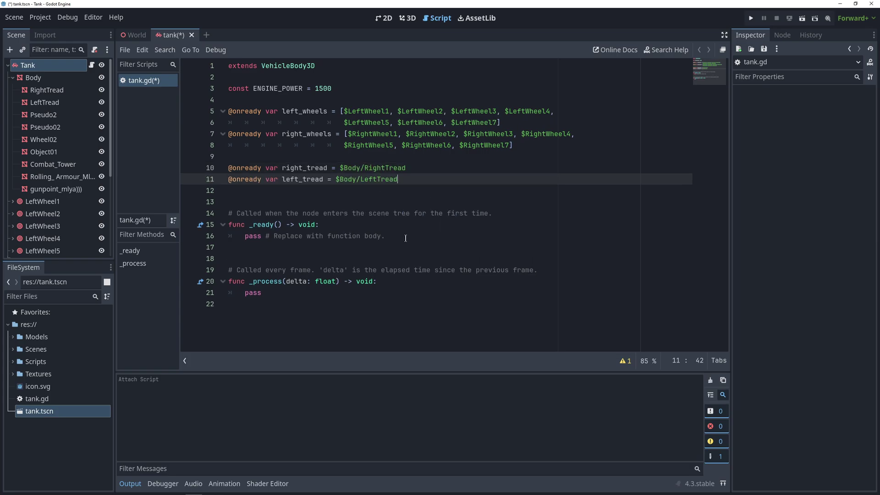
Replace pass in _ready with Input.set_mouse_mode(Input.MOUSE_MODE_CAPTURED).
left_click_drag(405, 238, 245, 238)
key("BackSpace")
type("Input.set_mou")
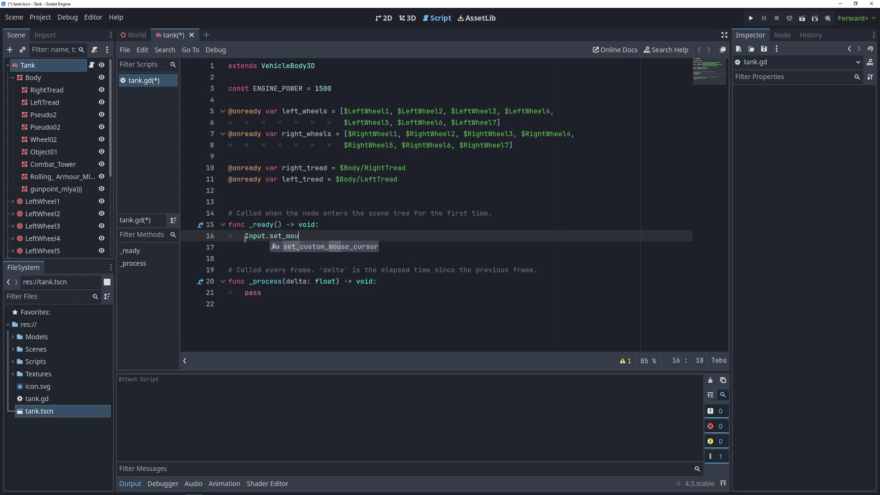
key("Return")
type("Input.MOUSE")
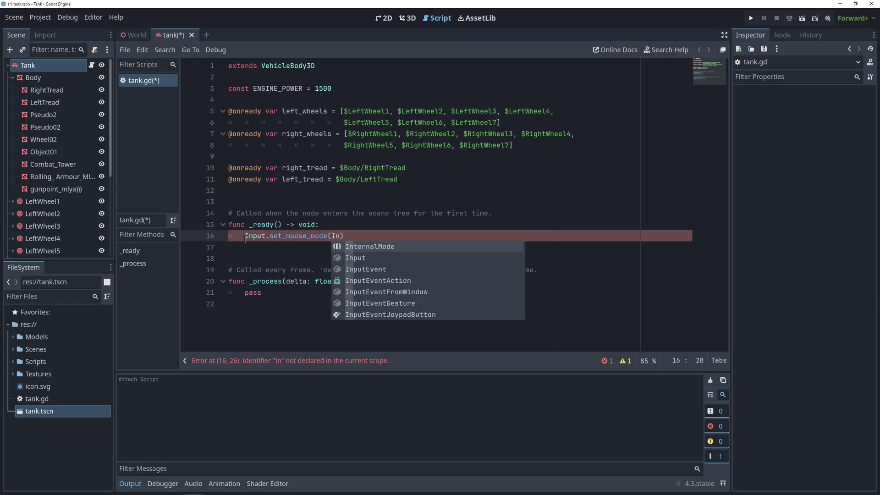
key("Return")
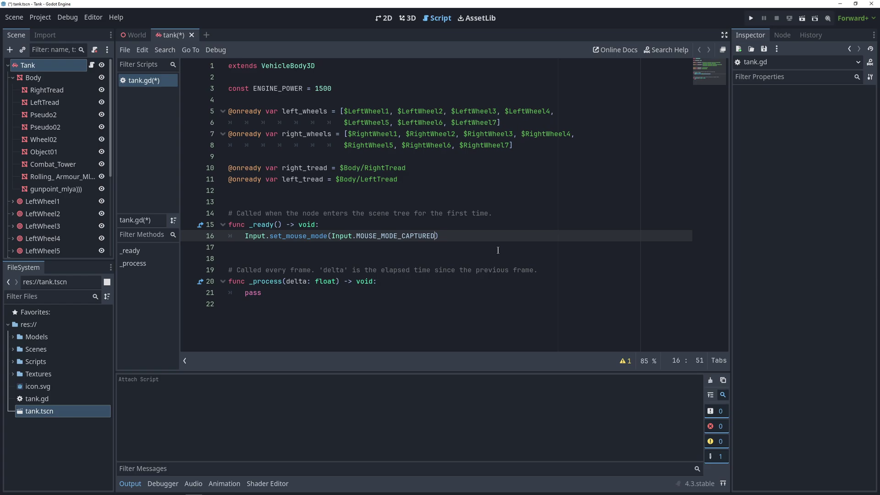
In _process, replace pass with var steer = Input.get_axis("right", "left").
left_click_drag(262, 293, 244, 294)
type("var steer = In")
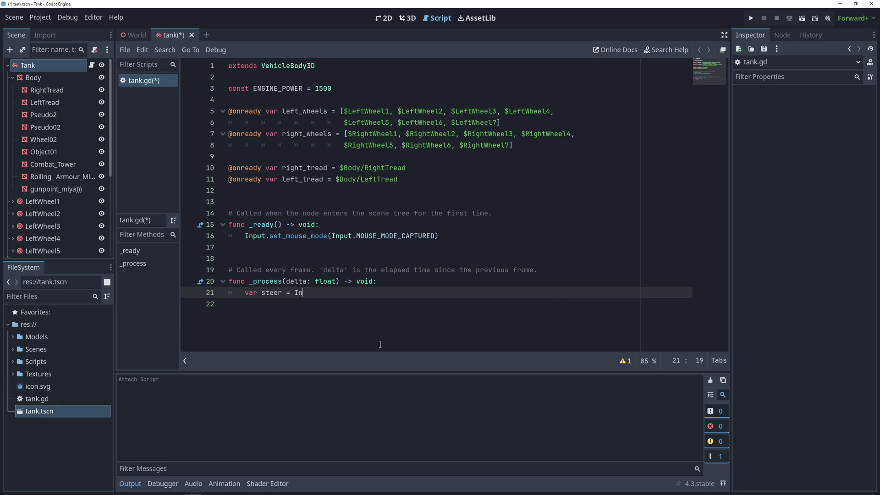
type("put.get_axi")
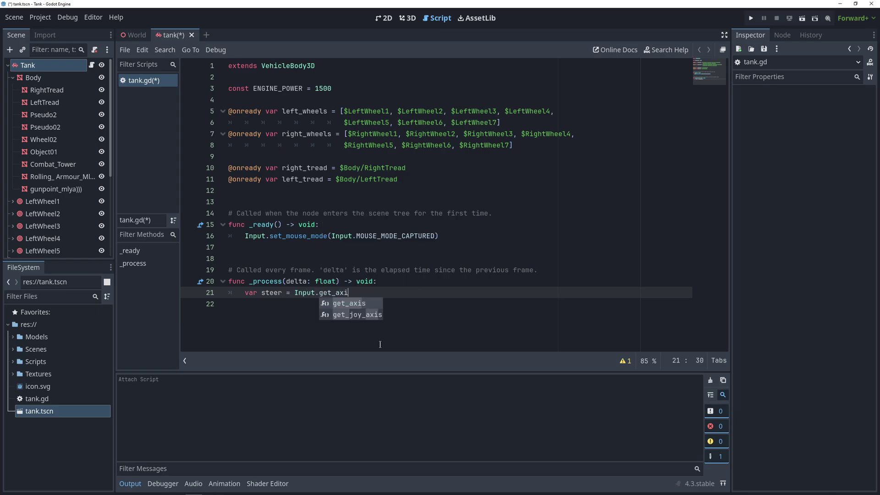
type("s(\"right\"")
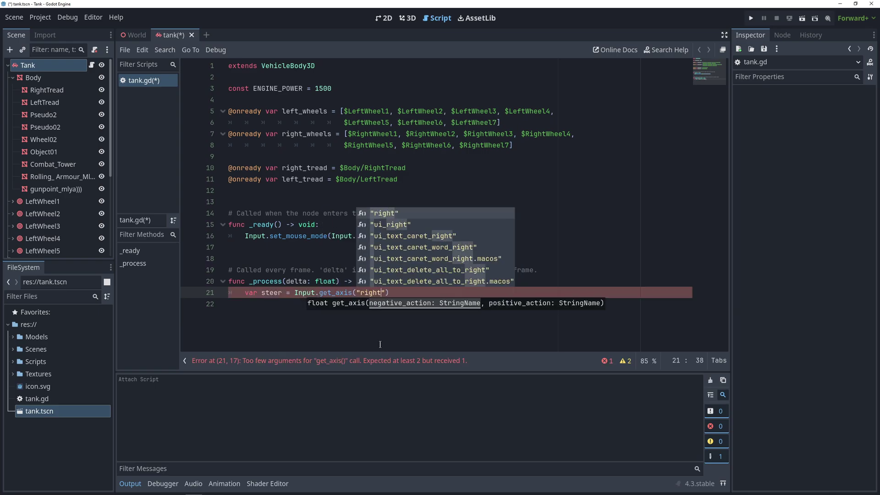
type(", \"left")
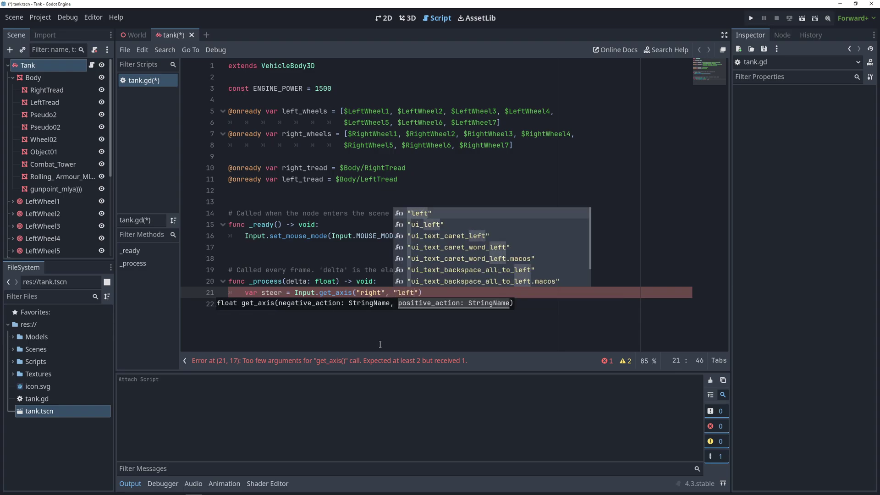
key("Return")
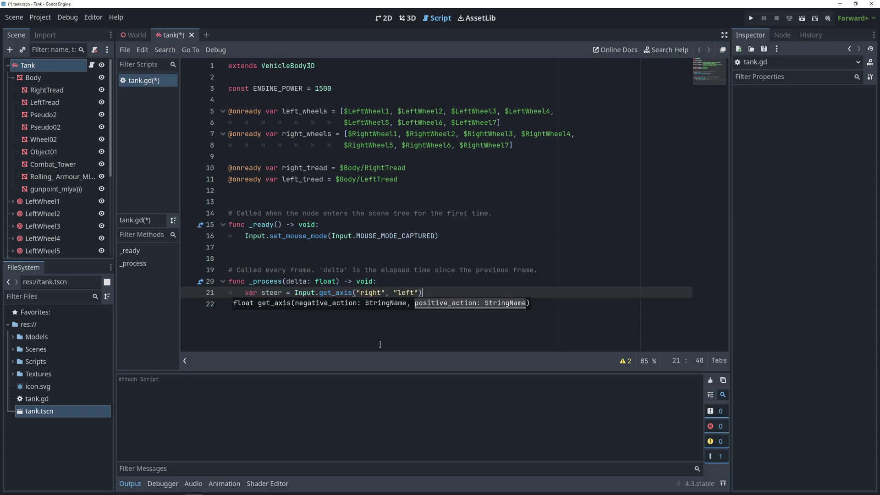
key("End")
key("Return")
Add var move_dir = Input.get_axis("down", "up") on the next line.
type("var mo")
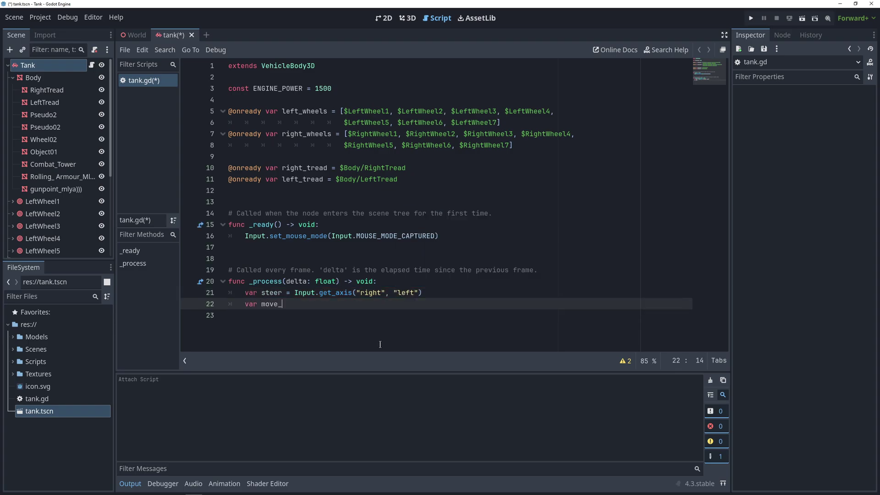
type("ve_dir = Input.")
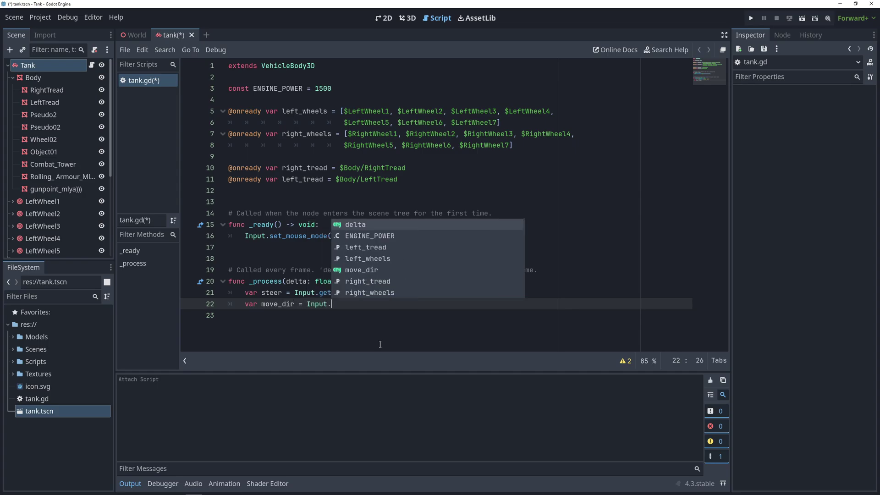
type("get_axis(\"do")
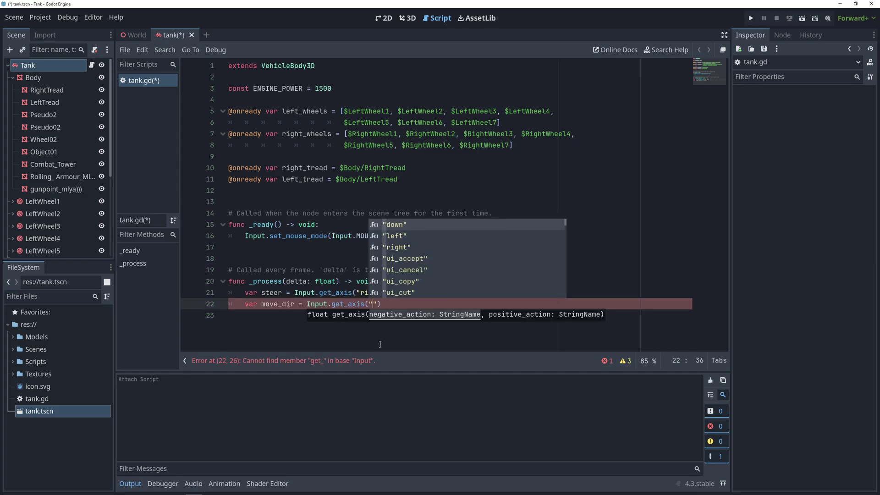
key("Return")
type(",")
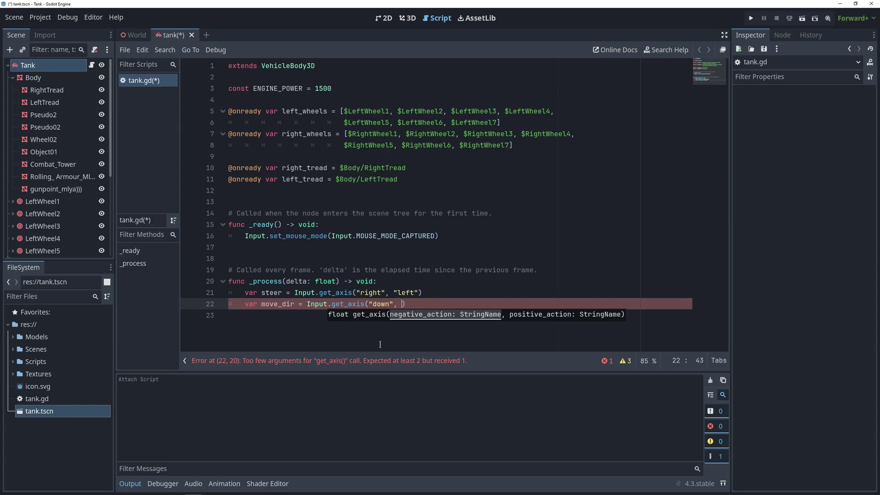
type(" \"up")
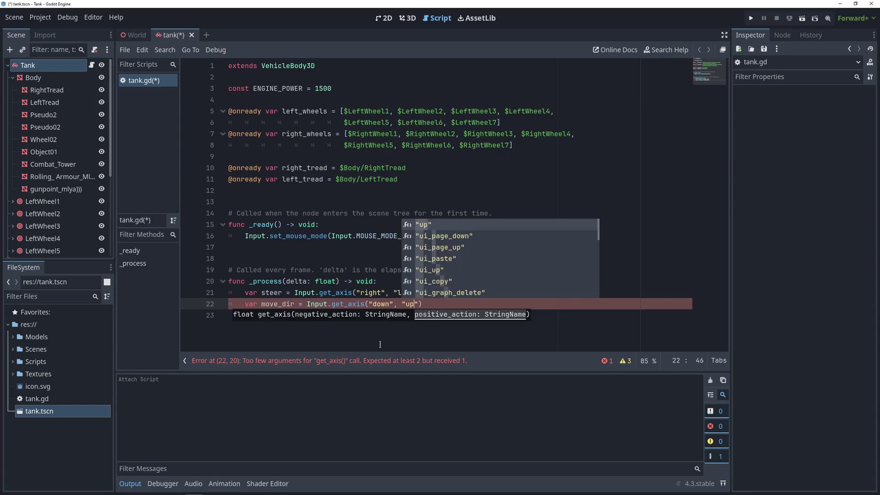
key("End")
key("Return")
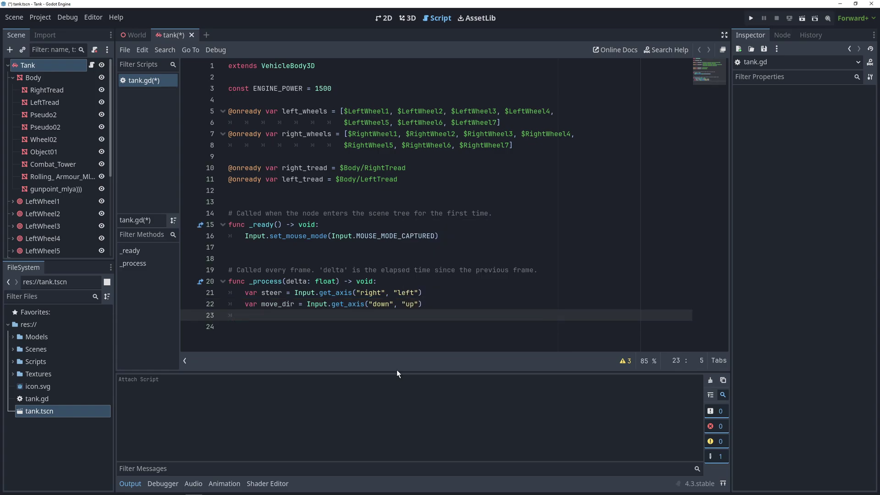
Add an if steer != 0: pass block followed by an else: branch.
key("Return")
type("if steer != 0:")
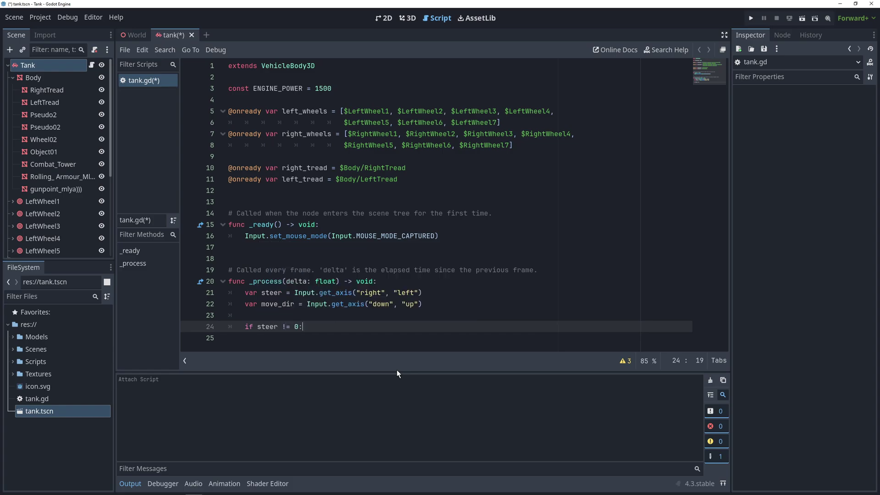
key("Return")
type("pass")
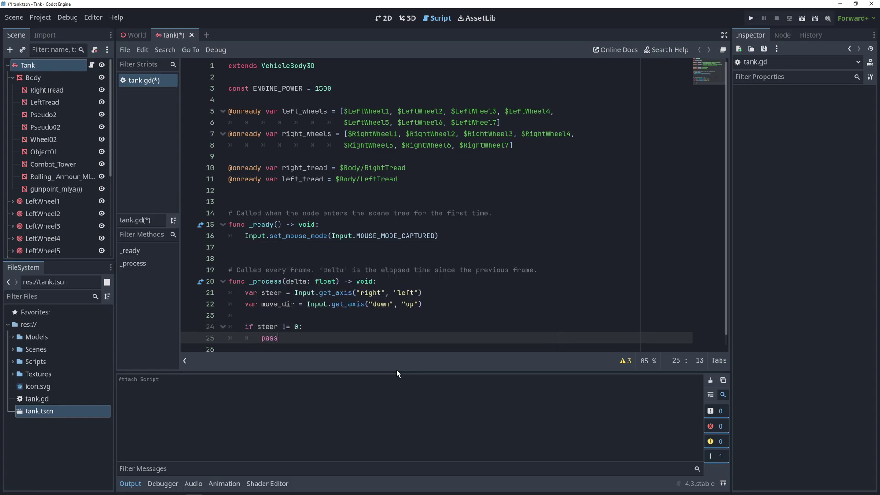
key("Return")
type("else:")
key("Return")
Loop left and right wheels setting engine_force = ENGINE_POWER * move_dir, then test-drive.
type("for wheel in left")
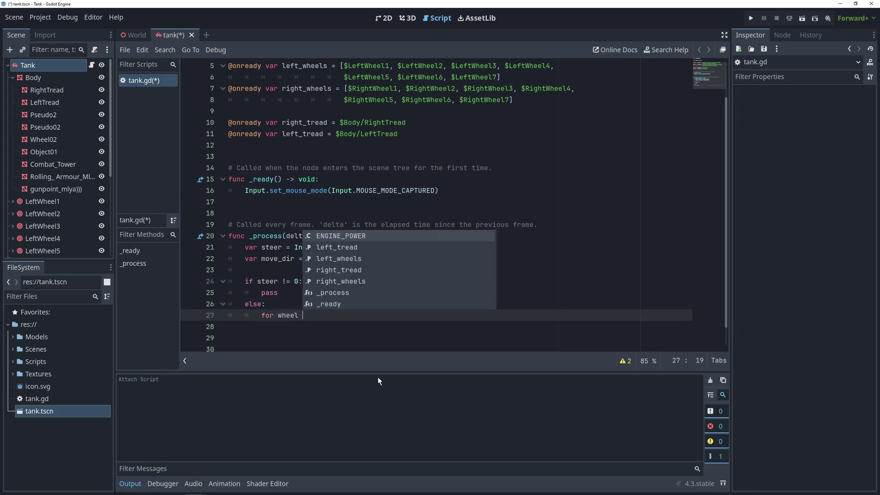
type("_w")
key("Return")
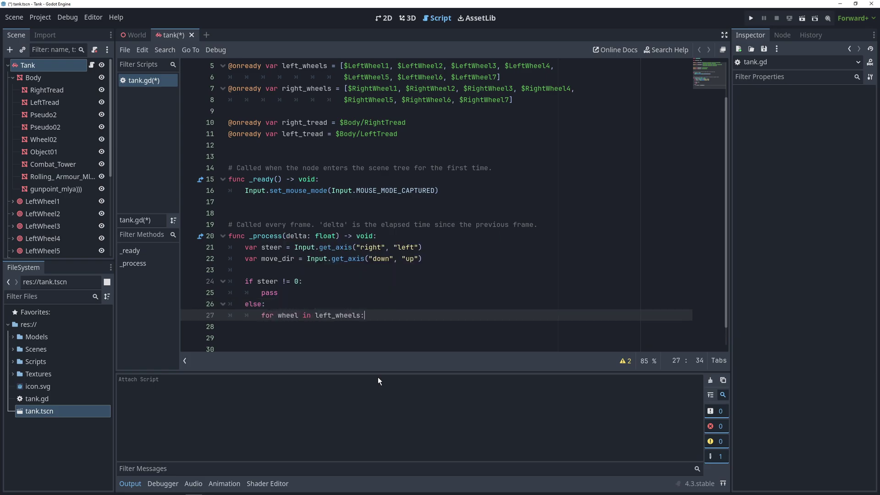
type(":")
key("Return")
type("wheel.engine_force = ENGINE_POWER *")
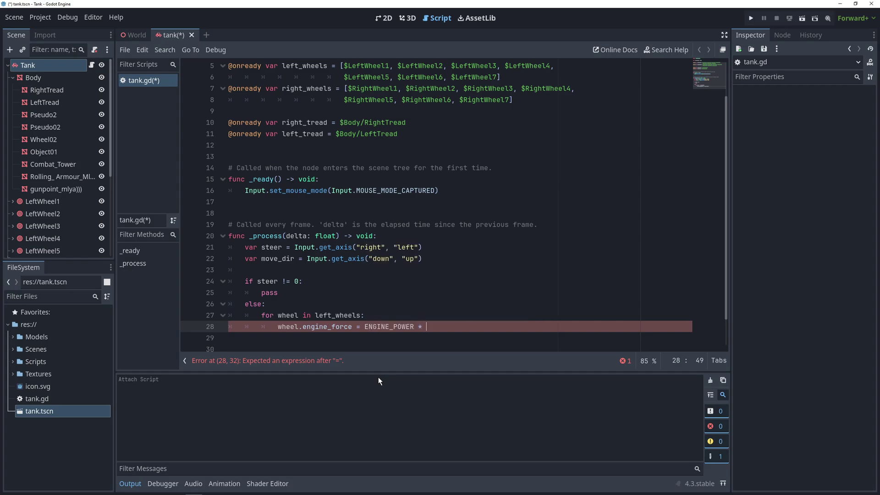
type(" move_dir")
type("for wheel in right_wheels: \t\t\twheel.engine_force = ENGINE_POWER * move_dir")
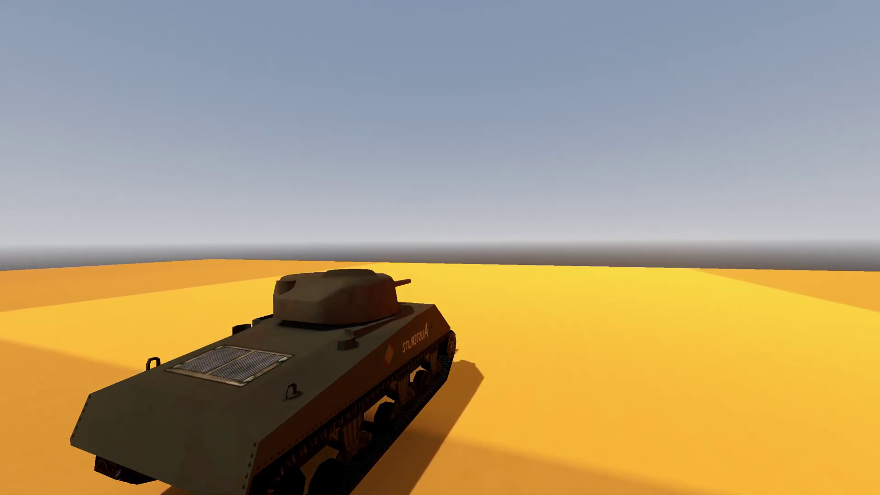
key("w")
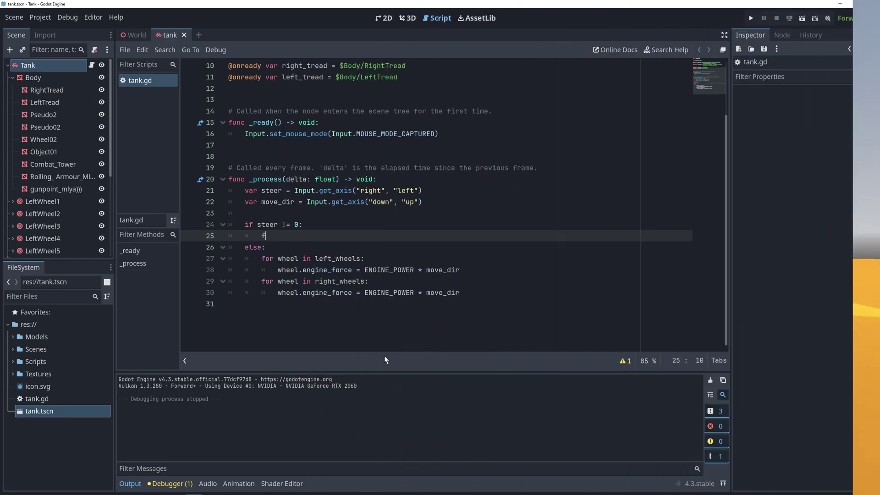
Add a left_wheels loop setting engine_force = ENGINE_POWER * -steer.
type("for wh")
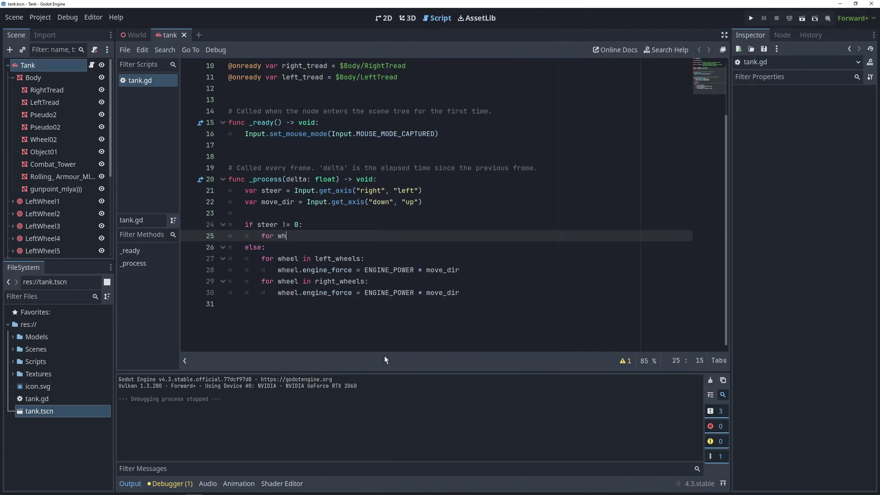
type("eel in left")
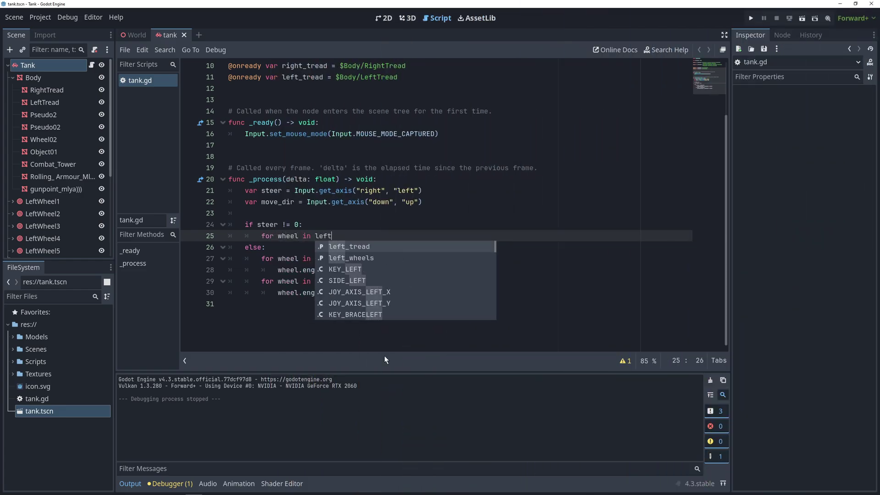
type("_wheel")
key("Return")
type(":")
key("Return")
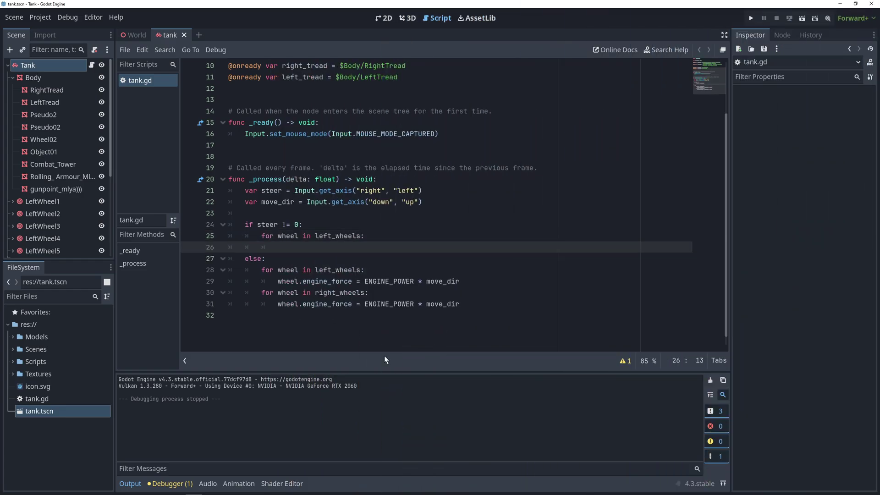
type("wheel.engine_force = ENGI")
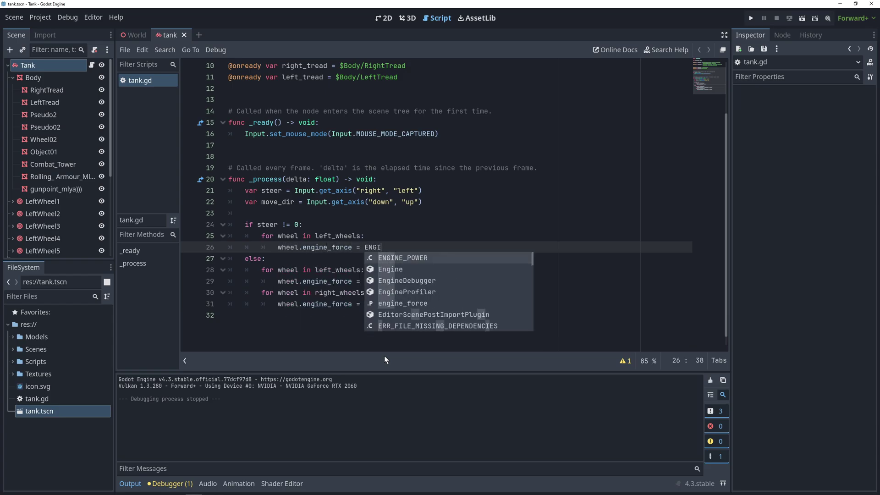
type("NE_POWER *")
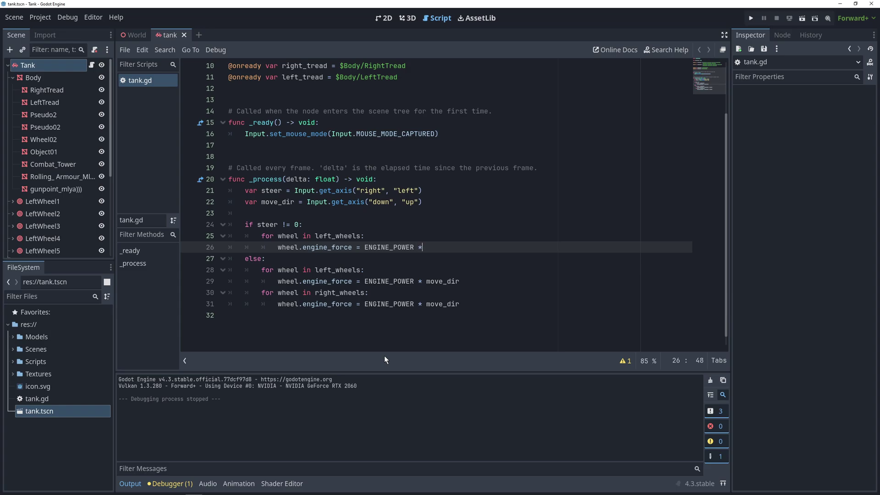
type(" -steer")
Add a right_wheels loop setting engine_force to ENGINE_POWER times steer.
key("Return")
type("for wheel in right_wheels:")
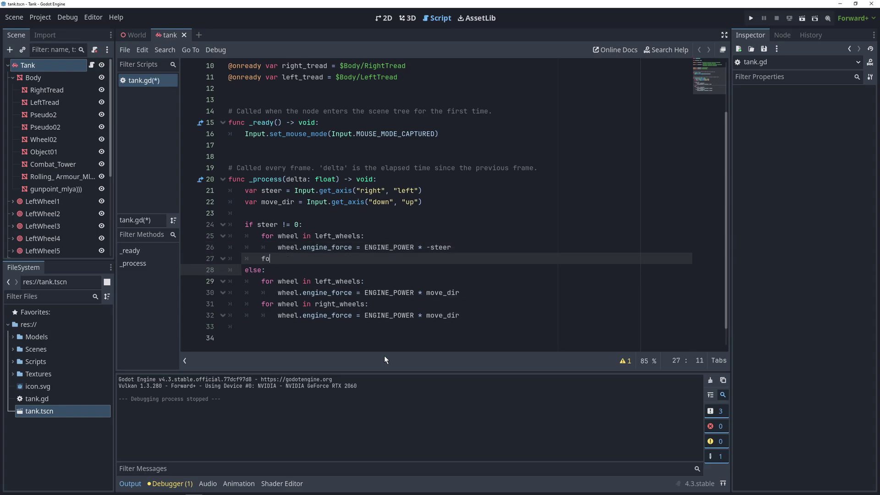
key("Return")
type("wheel.engine_force = ENGINE_P")
key("Return")
Finish the right-wheel line with * steer and save the script.
type("* steer")
left_click(384, 355)
key("ctrl+s")
Set Roll Influence to 1 on all 14 wheels, LeftWheel1 through RightWheel7.
left_click(39, 201)
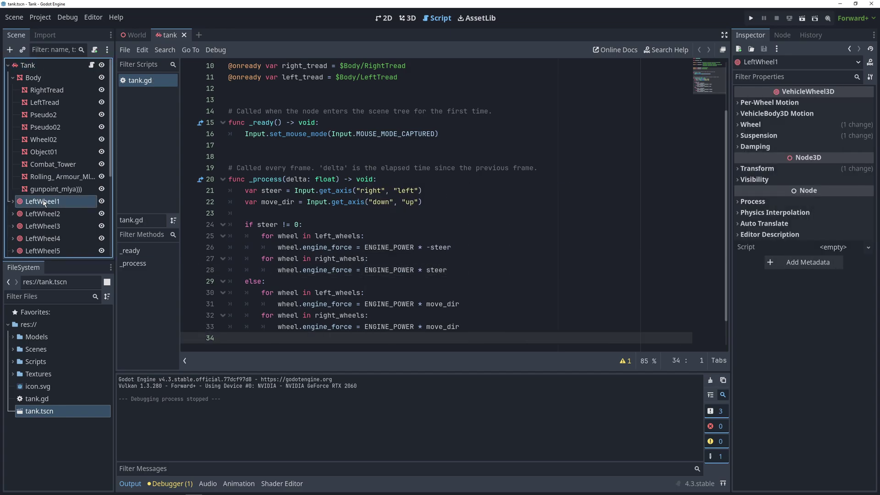
scroll(42, 199, "down", 5)
left_click(42, 224, "shift")
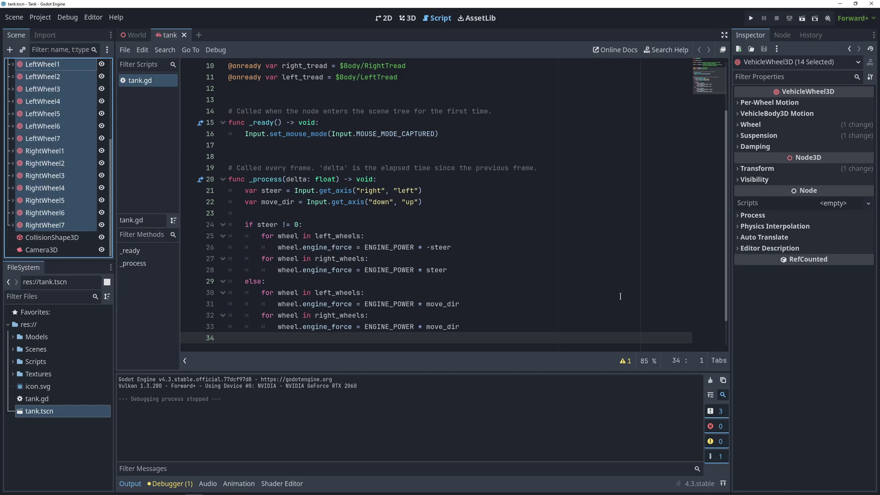
left_click(750, 124)
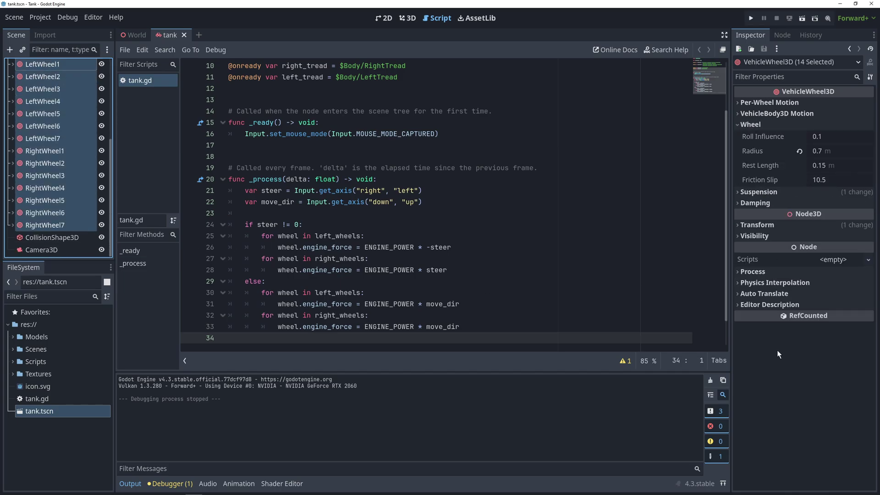
left_click(839, 136)
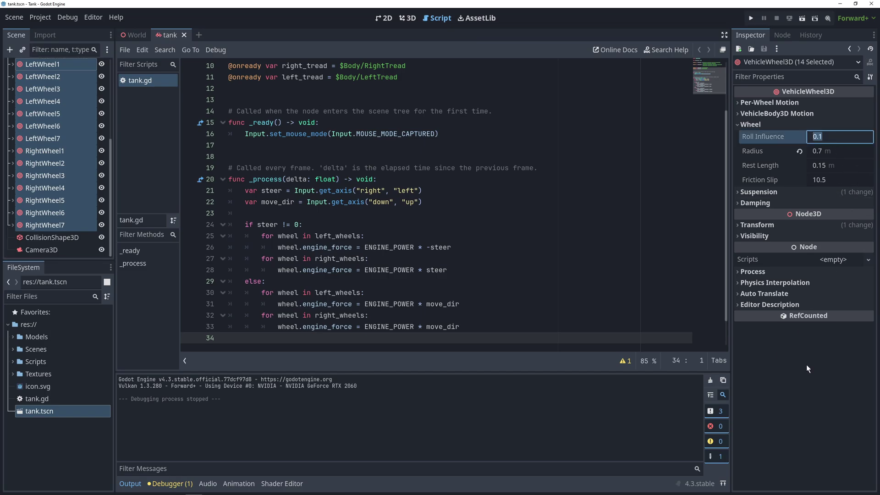
type("1")
key("Return")
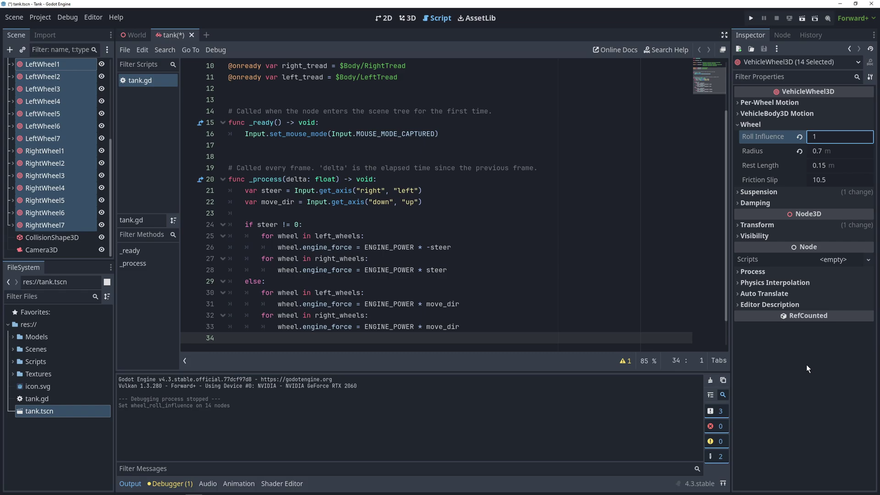
Run the game and test turning the tank left in place.
key("F5")
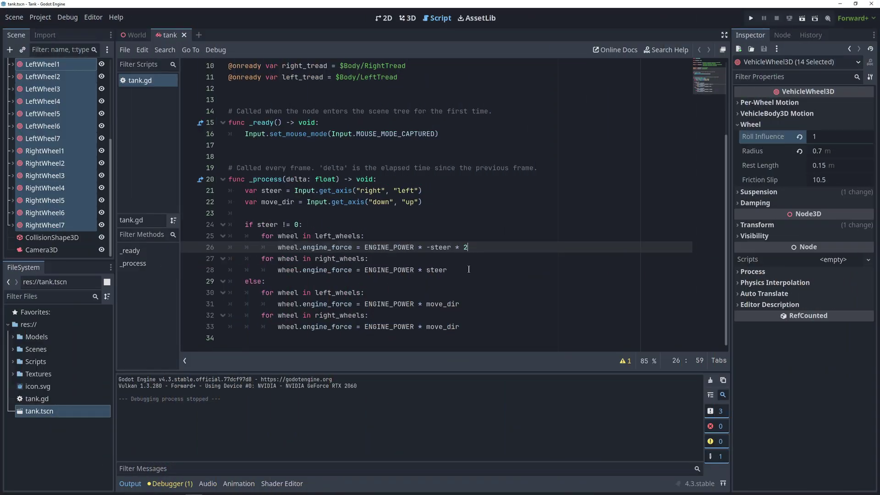
left_click(466, 272)
key("F5")
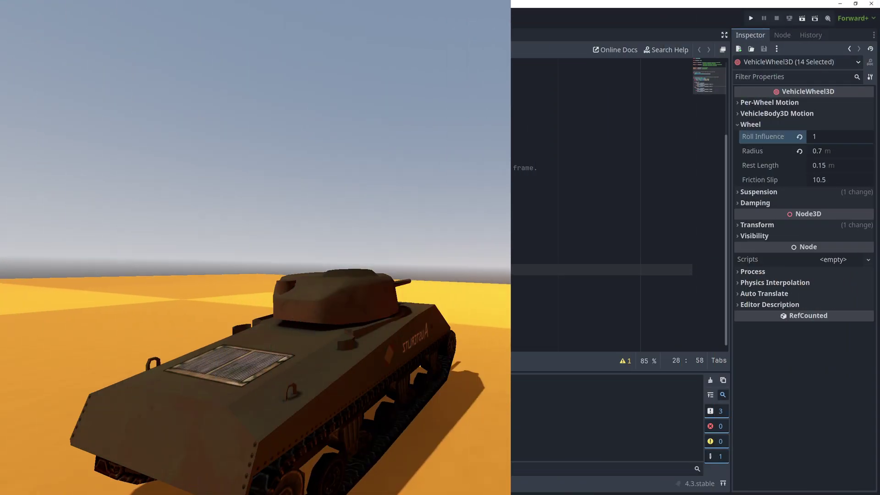
key("Left")
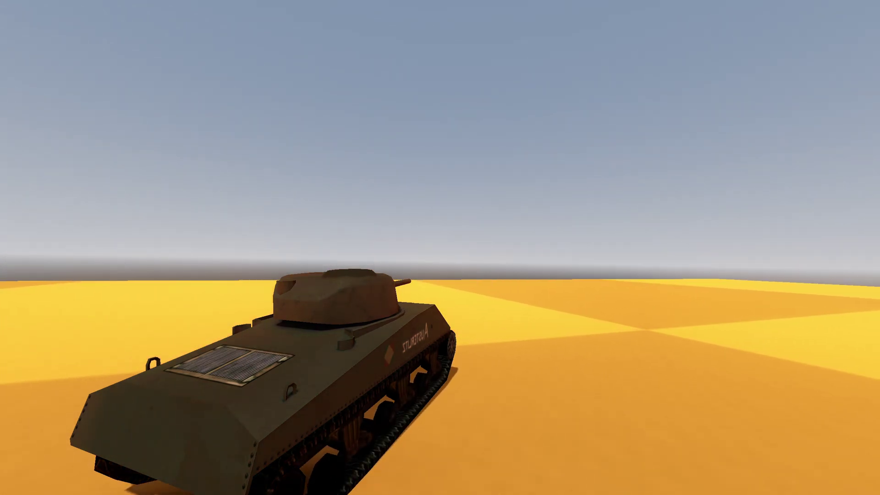
key("Left")
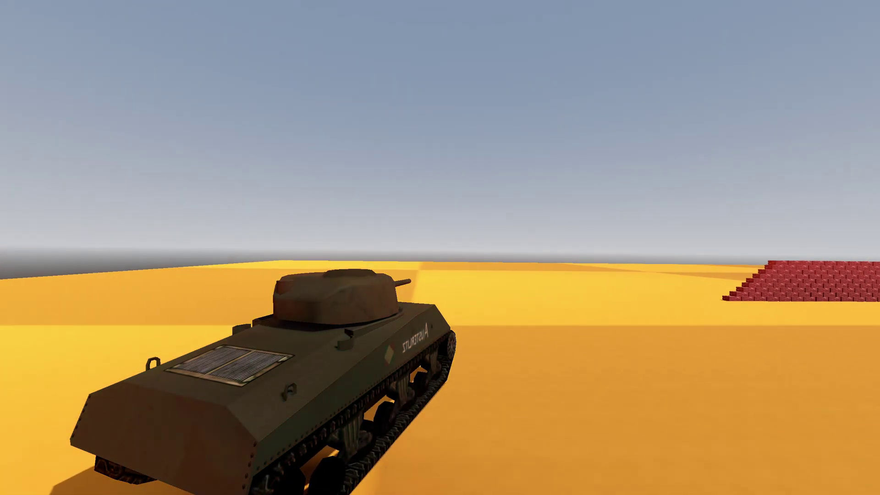
Stop the game and scroll left_tread's UV offset by LeftWheel3 RPM times Vector3(-0.002, 0, 0).
key("F8")
type("lef")
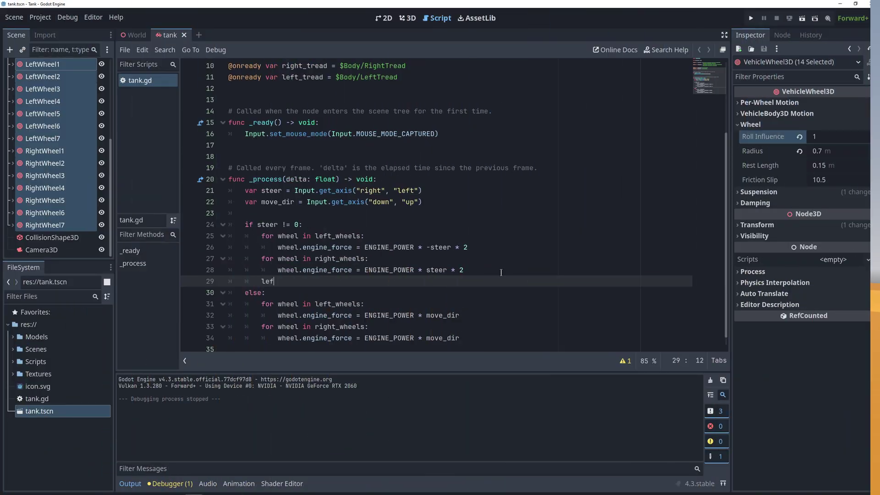
type("t_tread.get_active_material()")
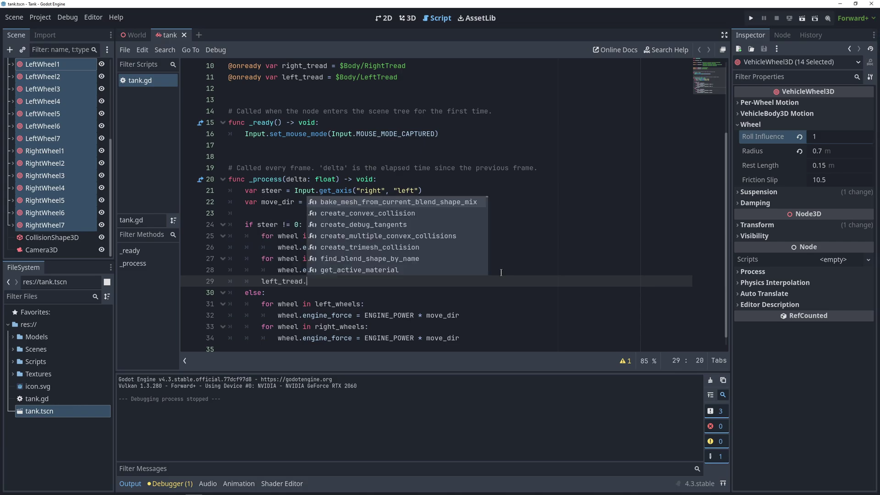
key("Return")
type("0).uv1_offset +")
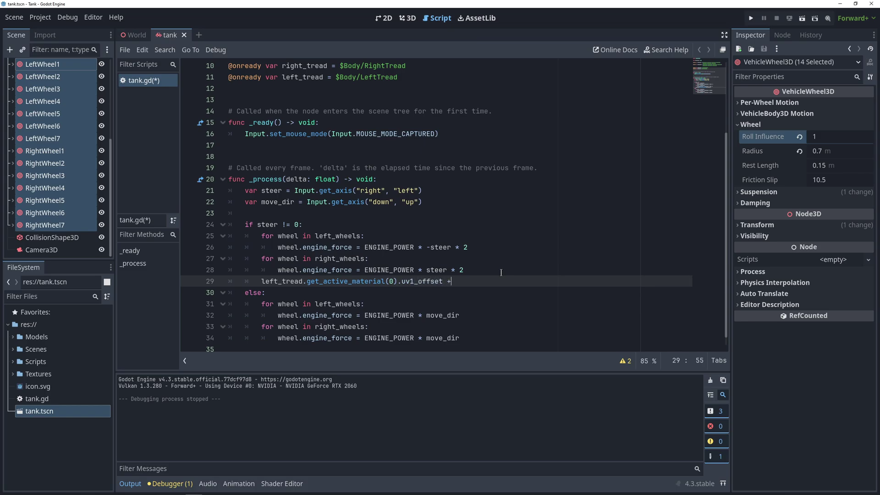
type("= $Left")
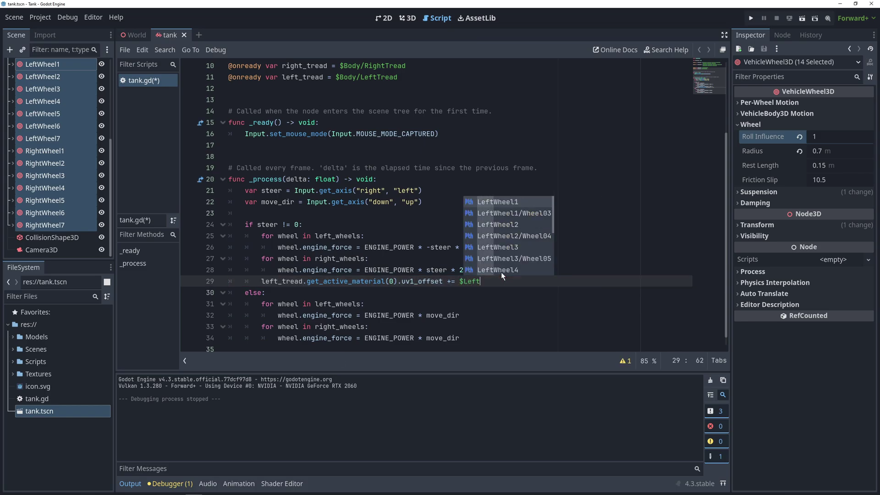
type("Wheel3.")
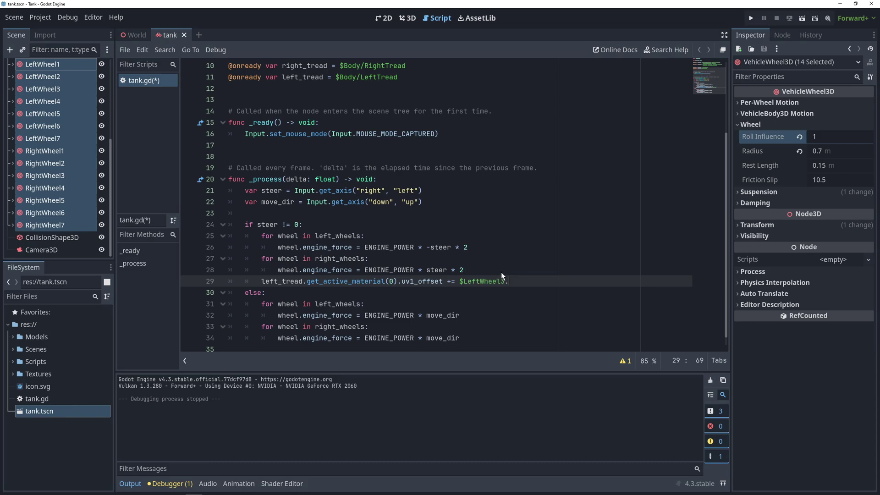
type("get_rpm")
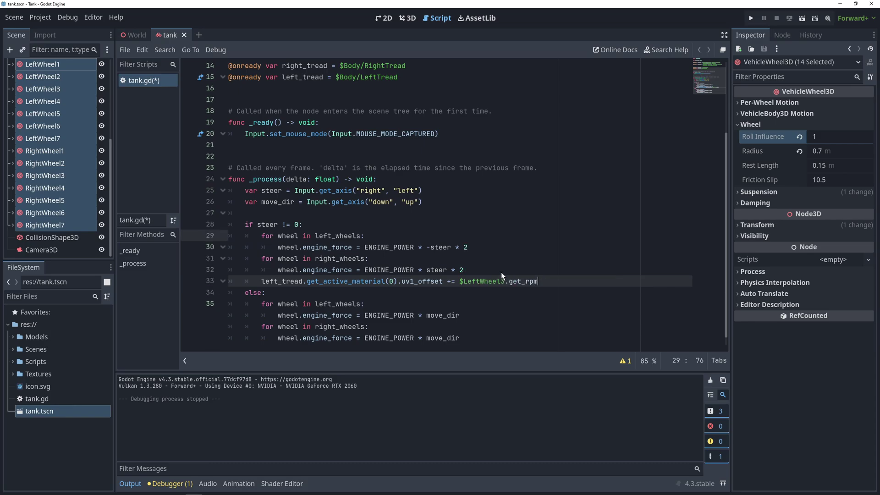
type("() * Vector3(-0.002, 0, 0")
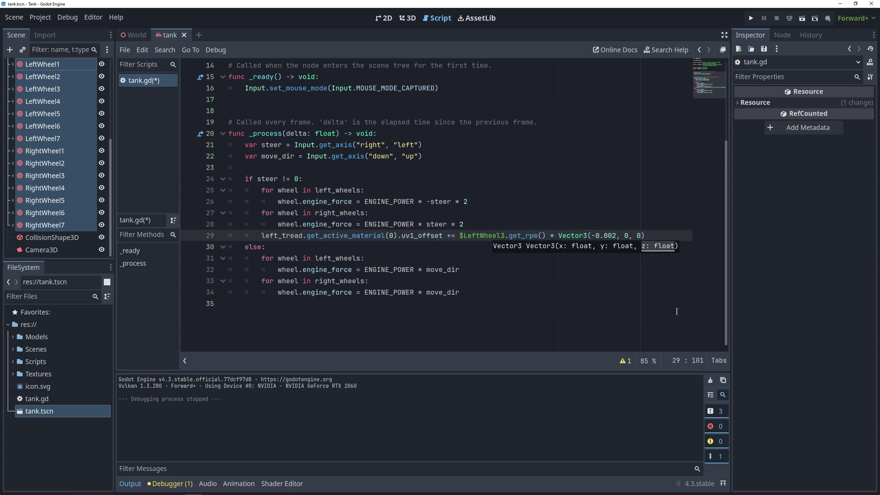
Duplicate the tread offset line below it and rename the copy to right_tread.
left_click_drag(660, 240, 257, 238)
key("ctrl+c")
key("End")
key("Return")
key("ctrl+v")
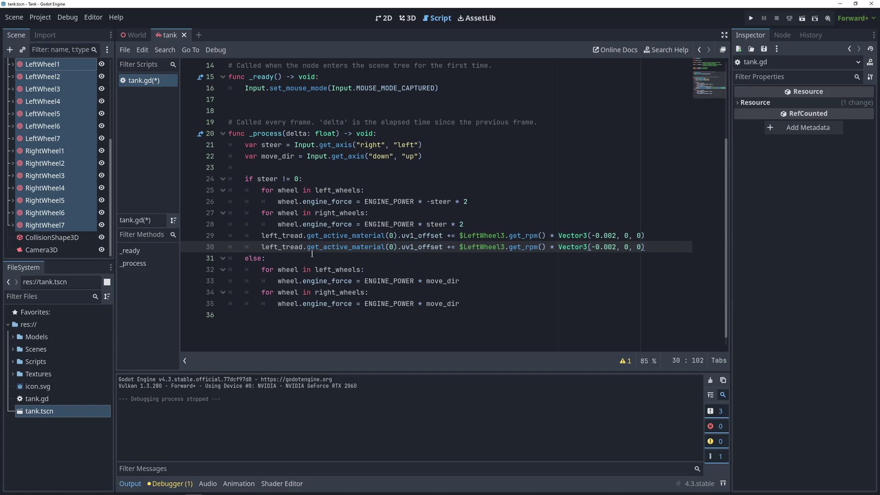
left_click_drag(278, 247, 261, 247)
type("right")
key("Escape")
Paste both tread-scrolling lines at the end of the else block.
key("Down")
key("Down")
key("End")
left_click_drag(652, 247, 262, 235)
left_click(484, 307)
key("Return")
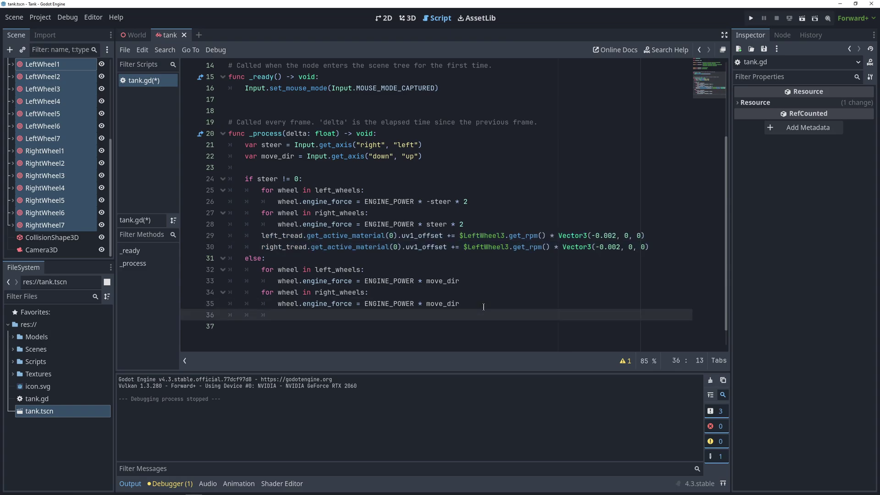
key("BackSpace")
key("ctrl+v")
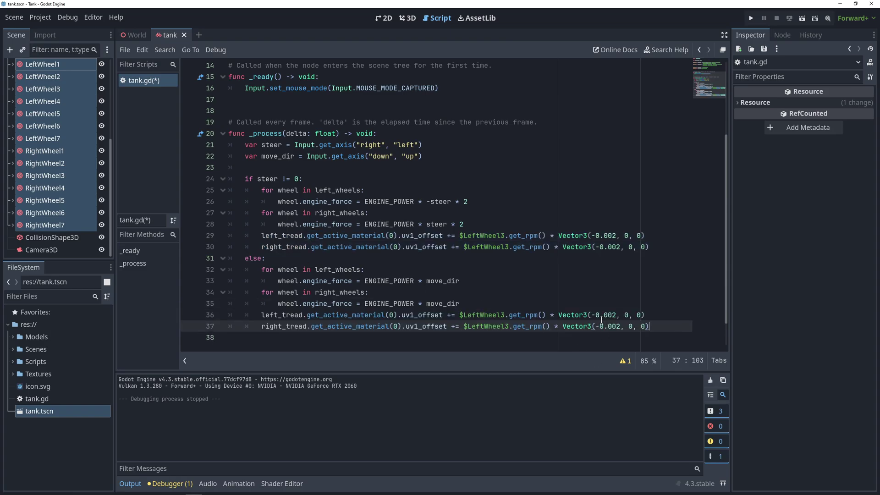
Change the pasted lines' scroll factor from -0.002 to -0.001.
left_click(617, 315)
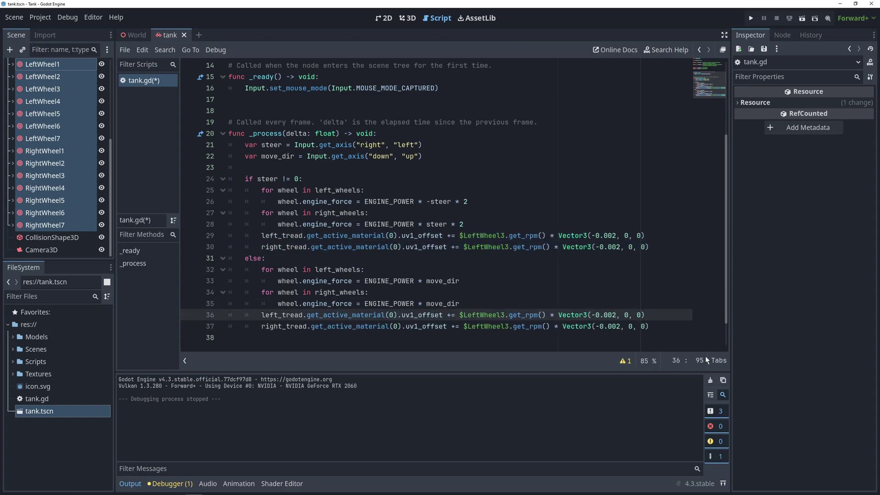
key("BackSpace")
type("1")
left_click(650, 311)
left_click(621, 326)
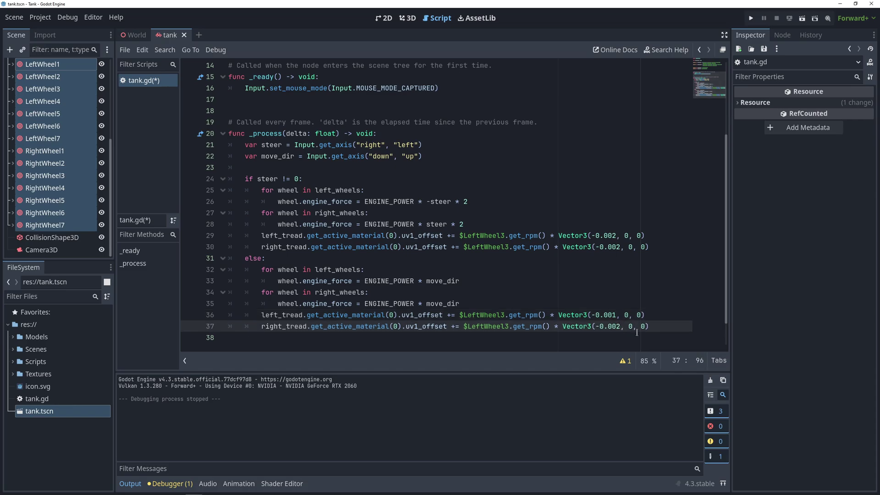
key("BackSpace")
type("1")
Switch the steering branch's right_tread line to use $RightWheel3.
left_click(482, 248)
key("ctrl+s")
key("BackSpace")
key("BackSpace")
key("BackSpace")
key("BackSpace")
type("Ri")
key("Return")
left_click_drag(485, 326, 466, 327)
Replace LeftWheel3 with RightWheel3 on the else block's right_tread line.
type("R")
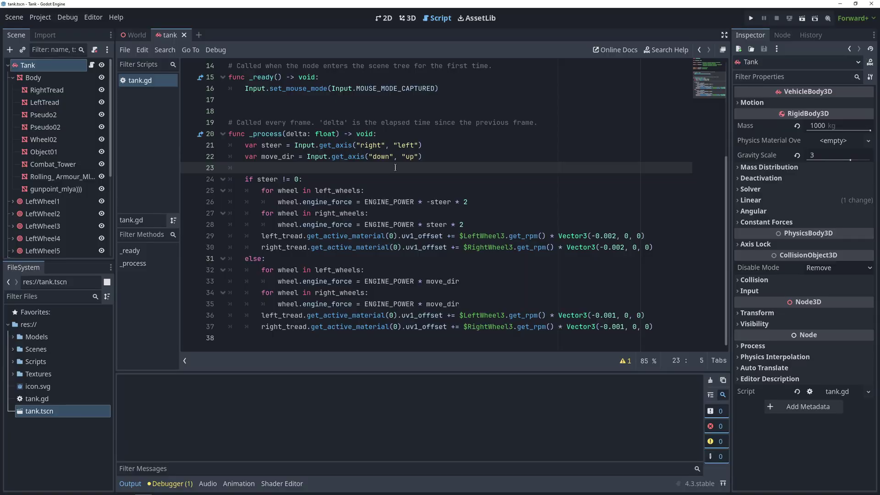
Insert 'if steer != 0 and move_dir != 0:' with pass, turning the old if into elif.
key("Return")
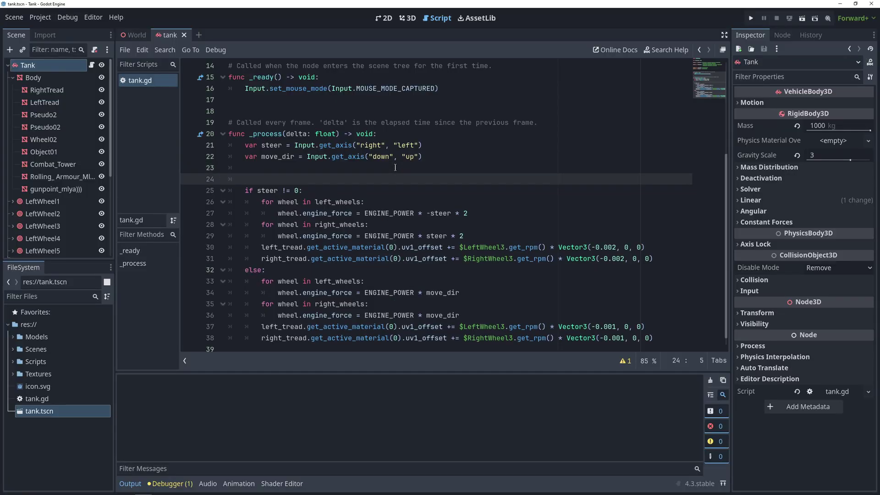
type("if steer != 0 and move_dir != 0:")
key("Return")
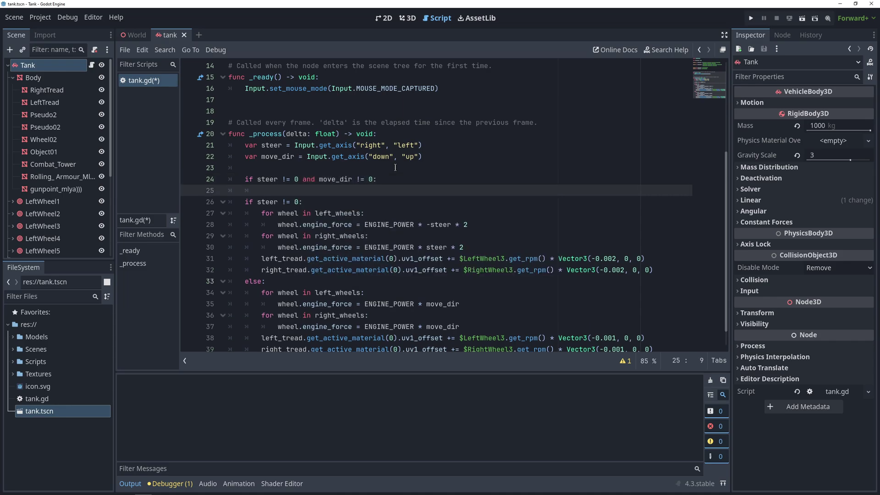
type("pass")
left_click(246, 204)
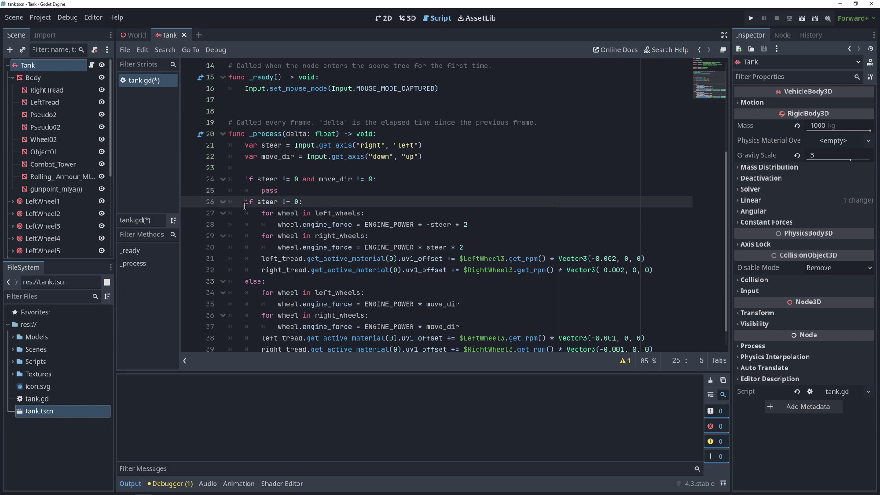
type("el")
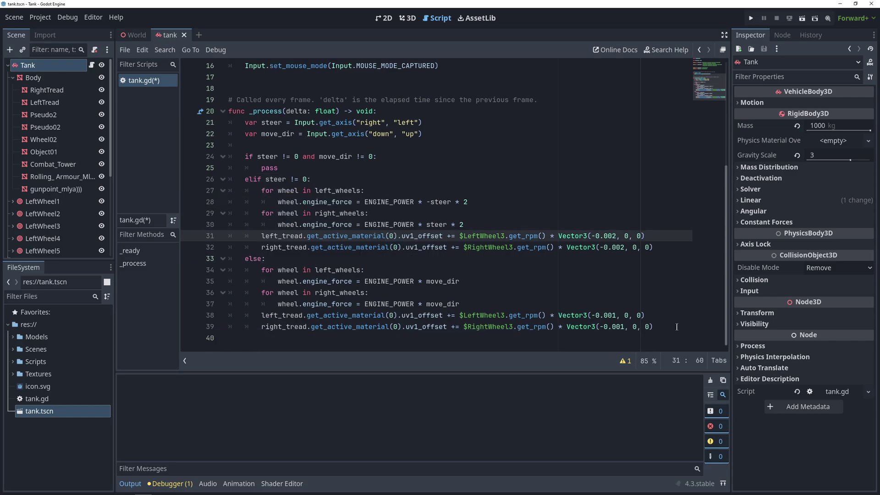
Copy the wheel and tread code into the new branch and start rewriting move_dir with steer.
left_click_drag(676, 327, 259, 271)
key("ctrl+c")
double_click(269, 168)
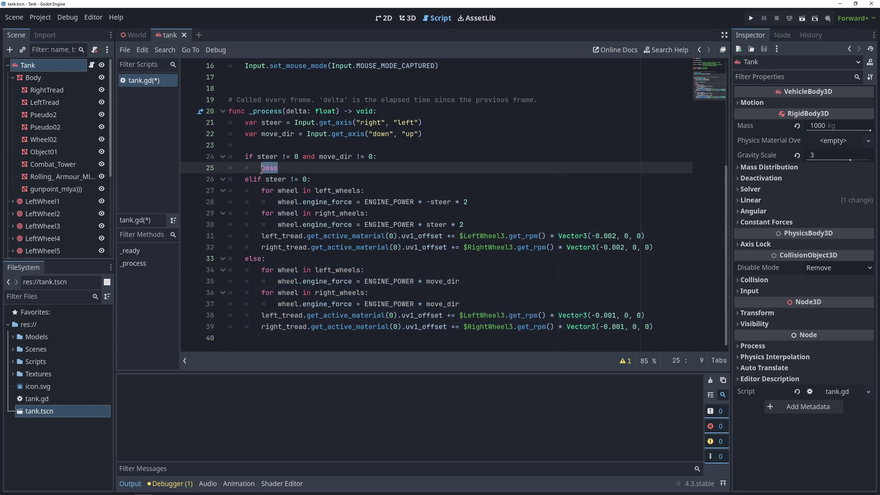
key("ctrl+v")
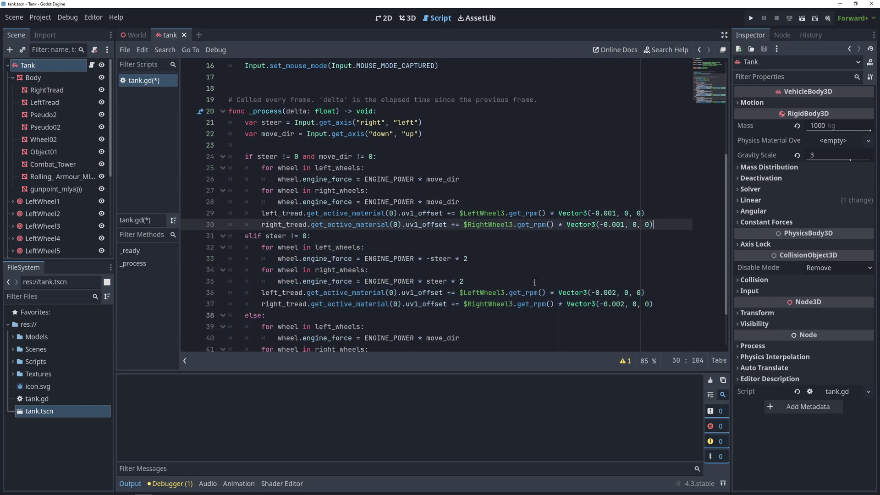
left_click_drag(459, 180, 432, 180)
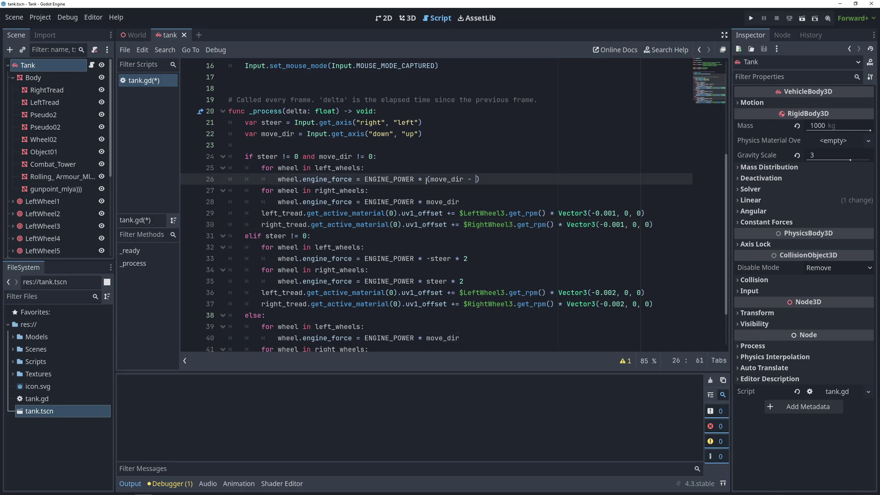
type("teer")
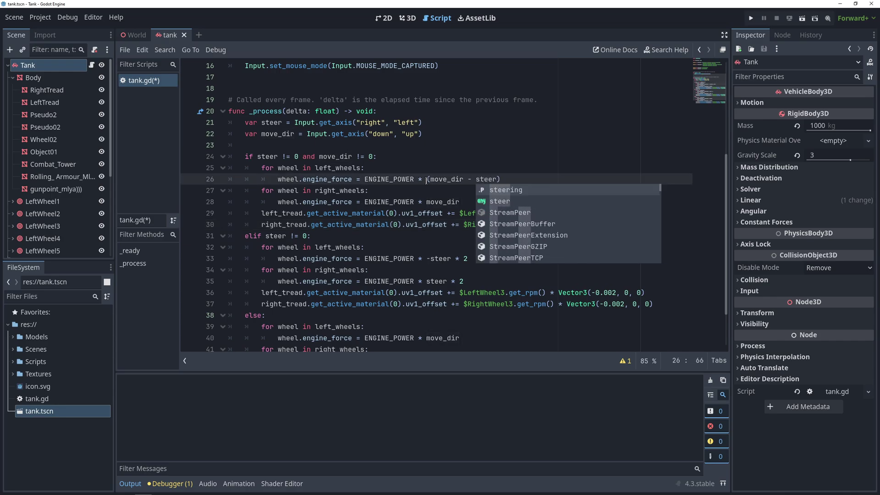
left_click_drag(458, 203, 426, 203)
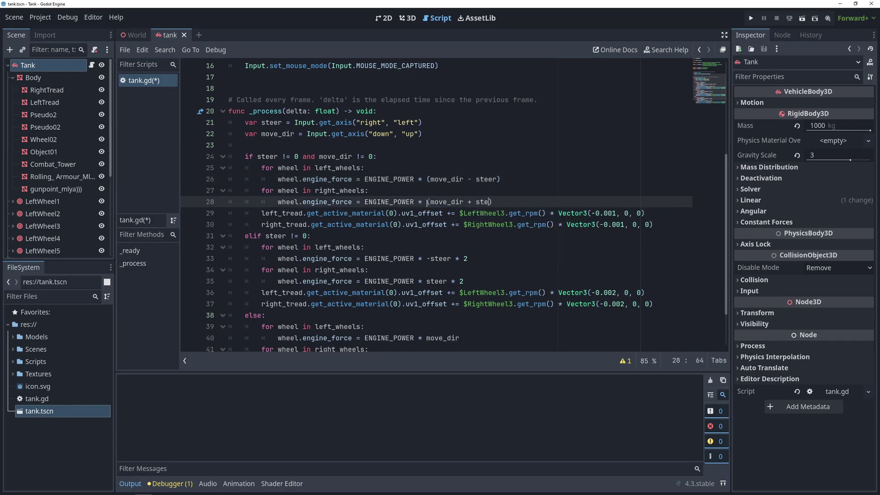
Run the game and hold D to test turning in place, then stop it.
key("F5")
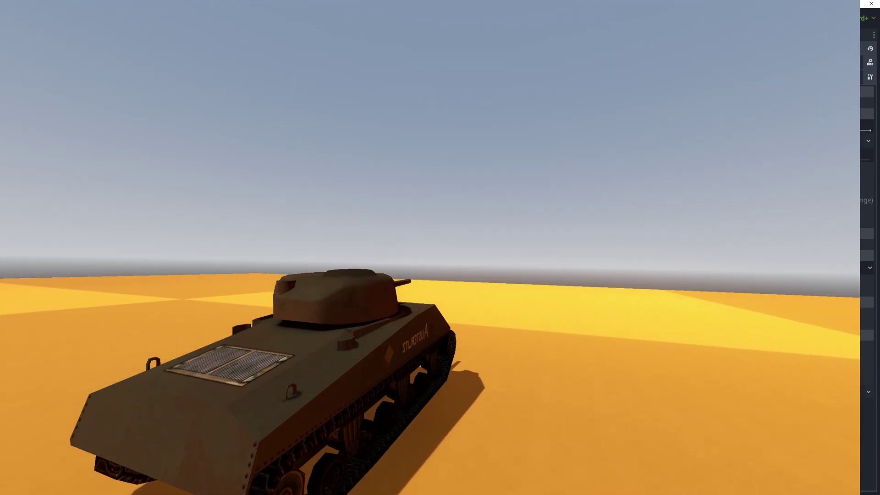
key("d")
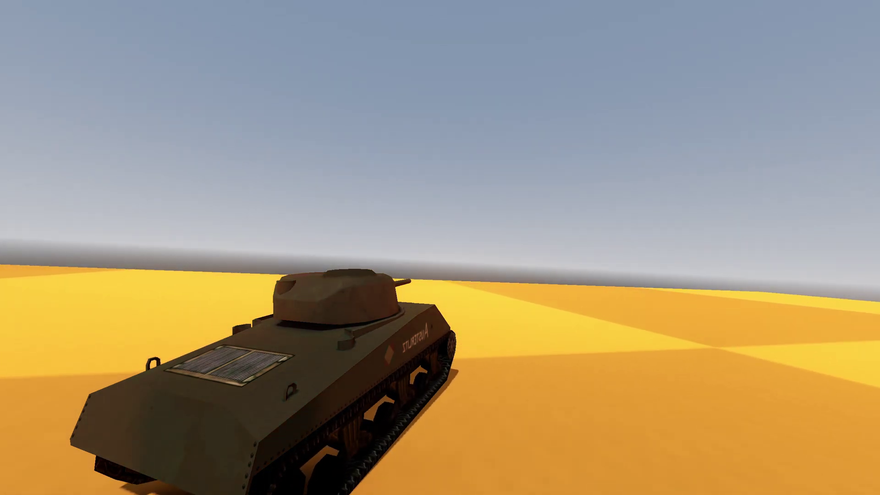
key("d")
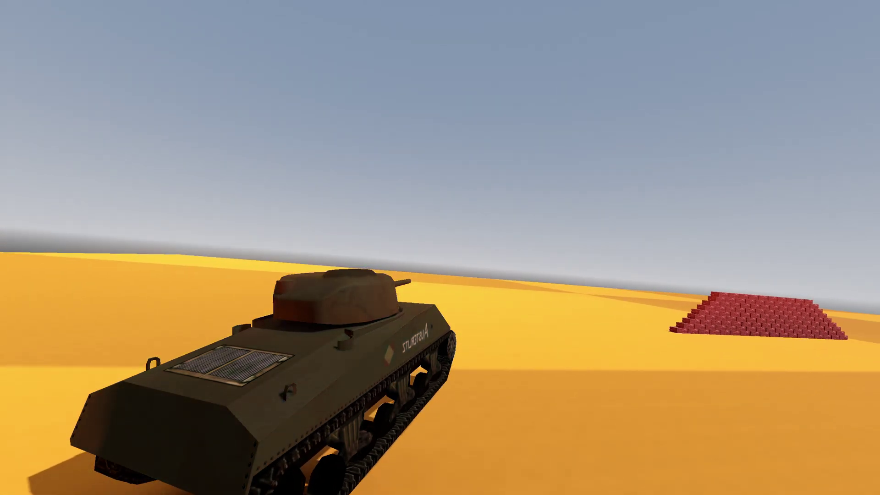
key("d")
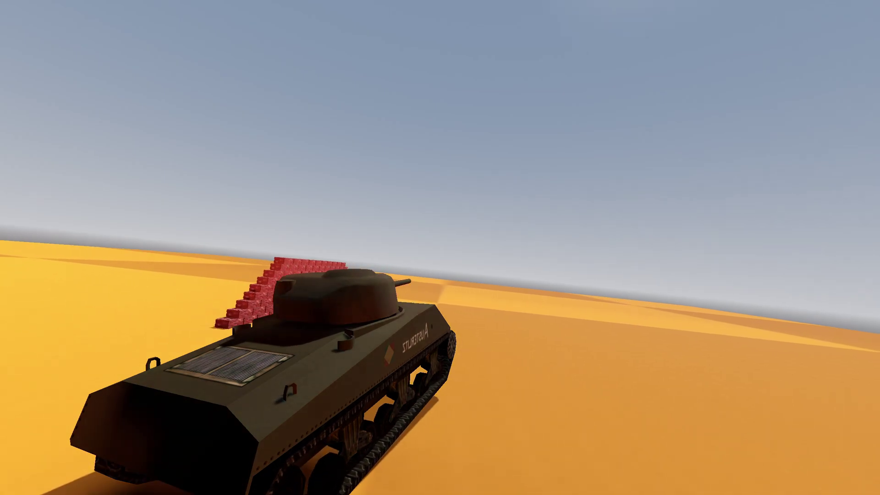
key("d")
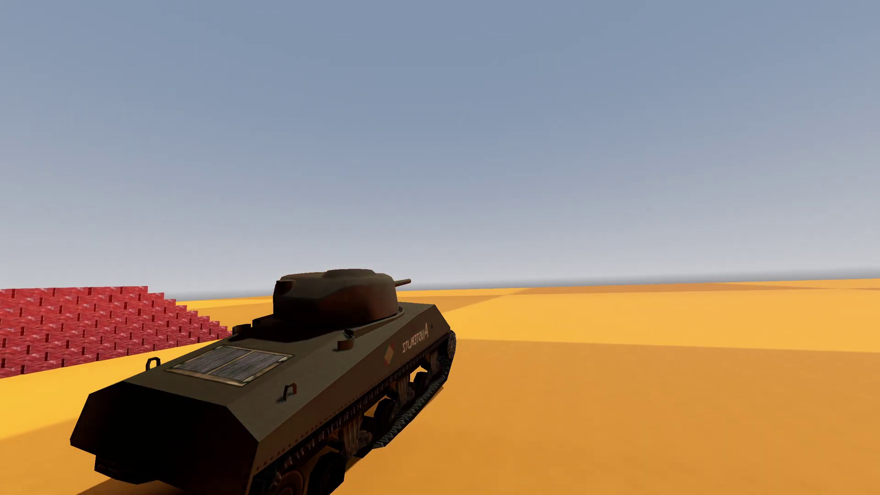
key("d")
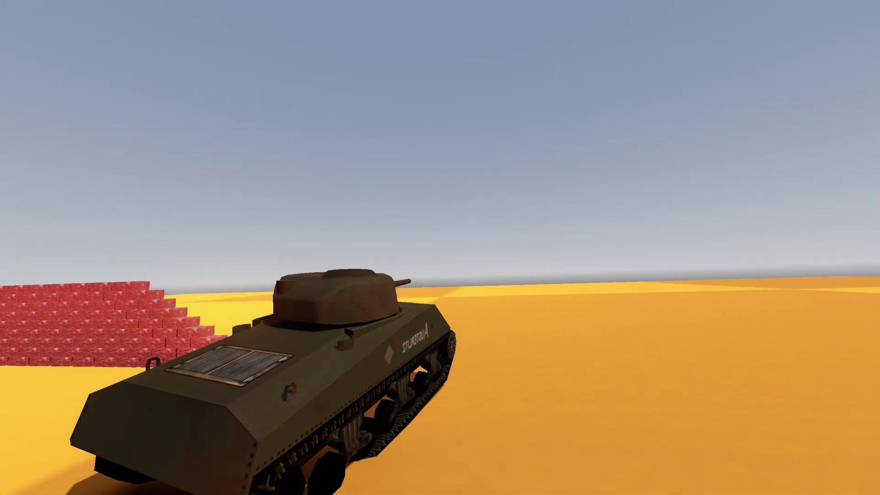
key("F8")
Select LeftWheel1 through RightWheel7 and set their suspension stiffness to 50.
left_click(45, 202)
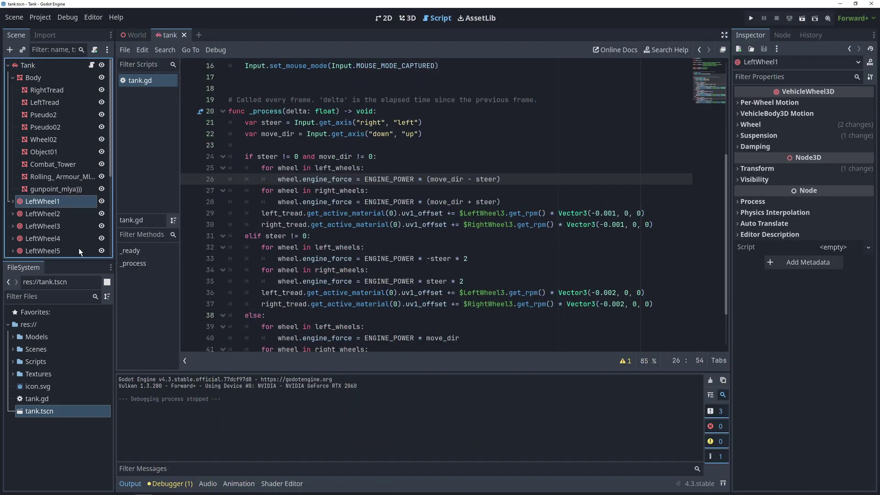
scroll(79, 239, "down", 3)
scroll(79, 239, "down", 3)
left_click(36, 226, "shift")
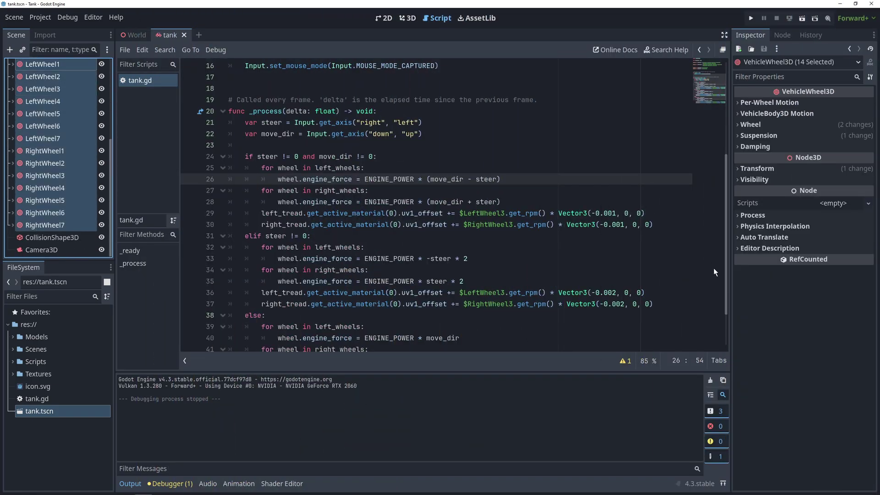
left_click(757, 135)
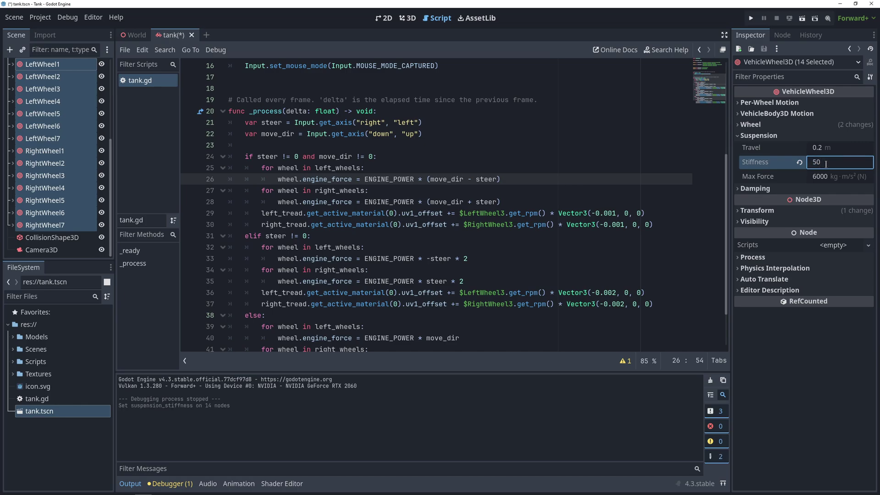
Launch the game and drive with W, A and D, turning left toward the brick wall.
key("F5")
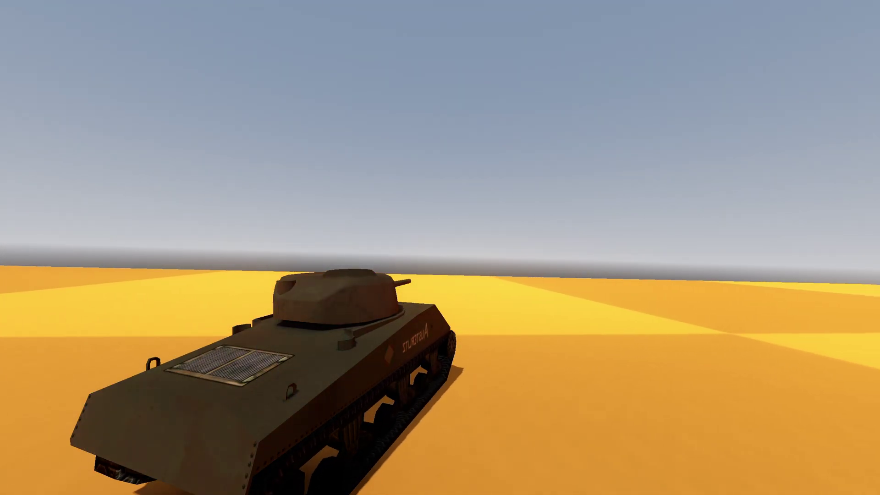
key("w")
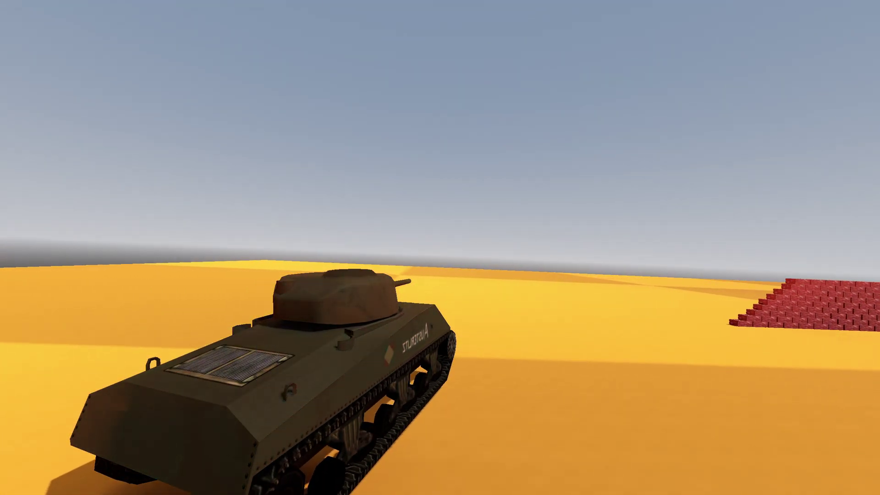
key("a")
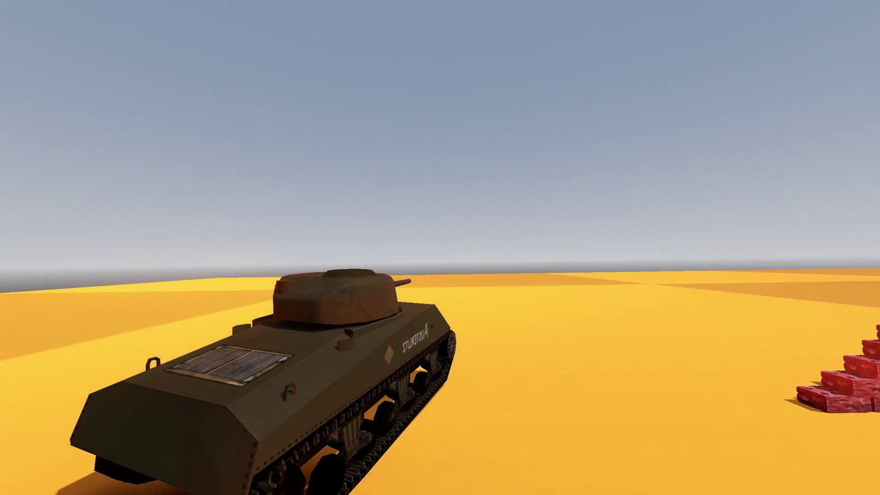
key("d")
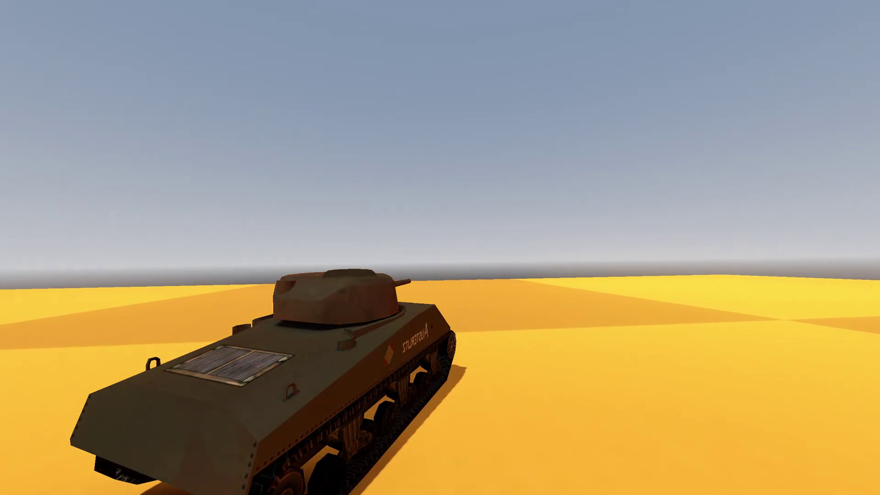
key("w")
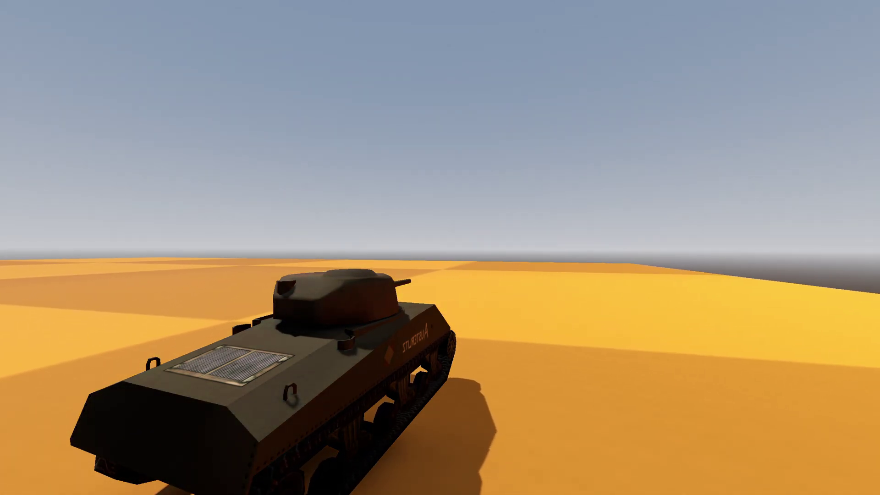
key("a")
key("a")
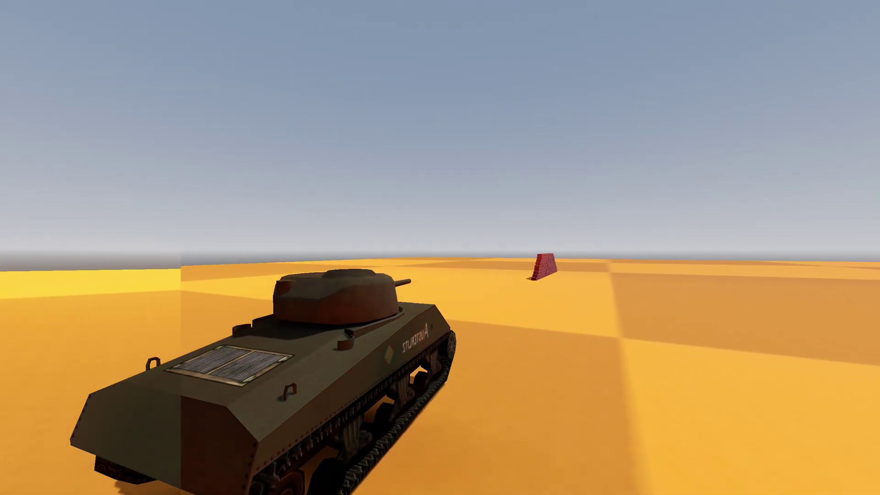